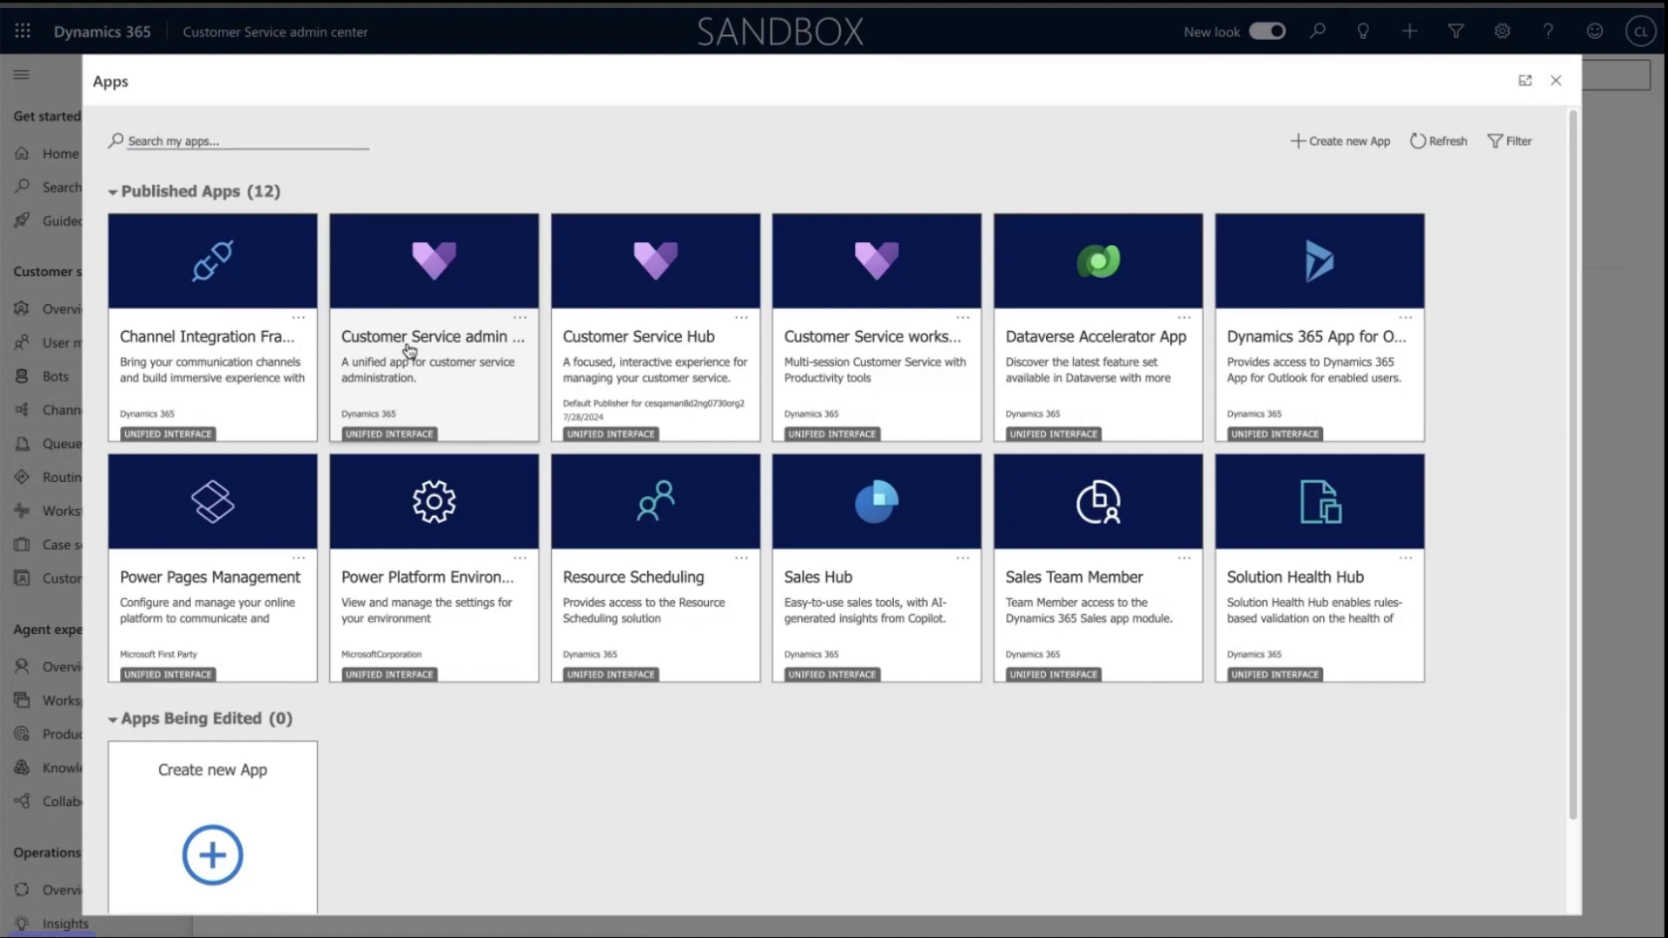
Launch the Customer Service admin center app from the Apps dialog
{"action": "left_click", "coordinate": [409, 350]}
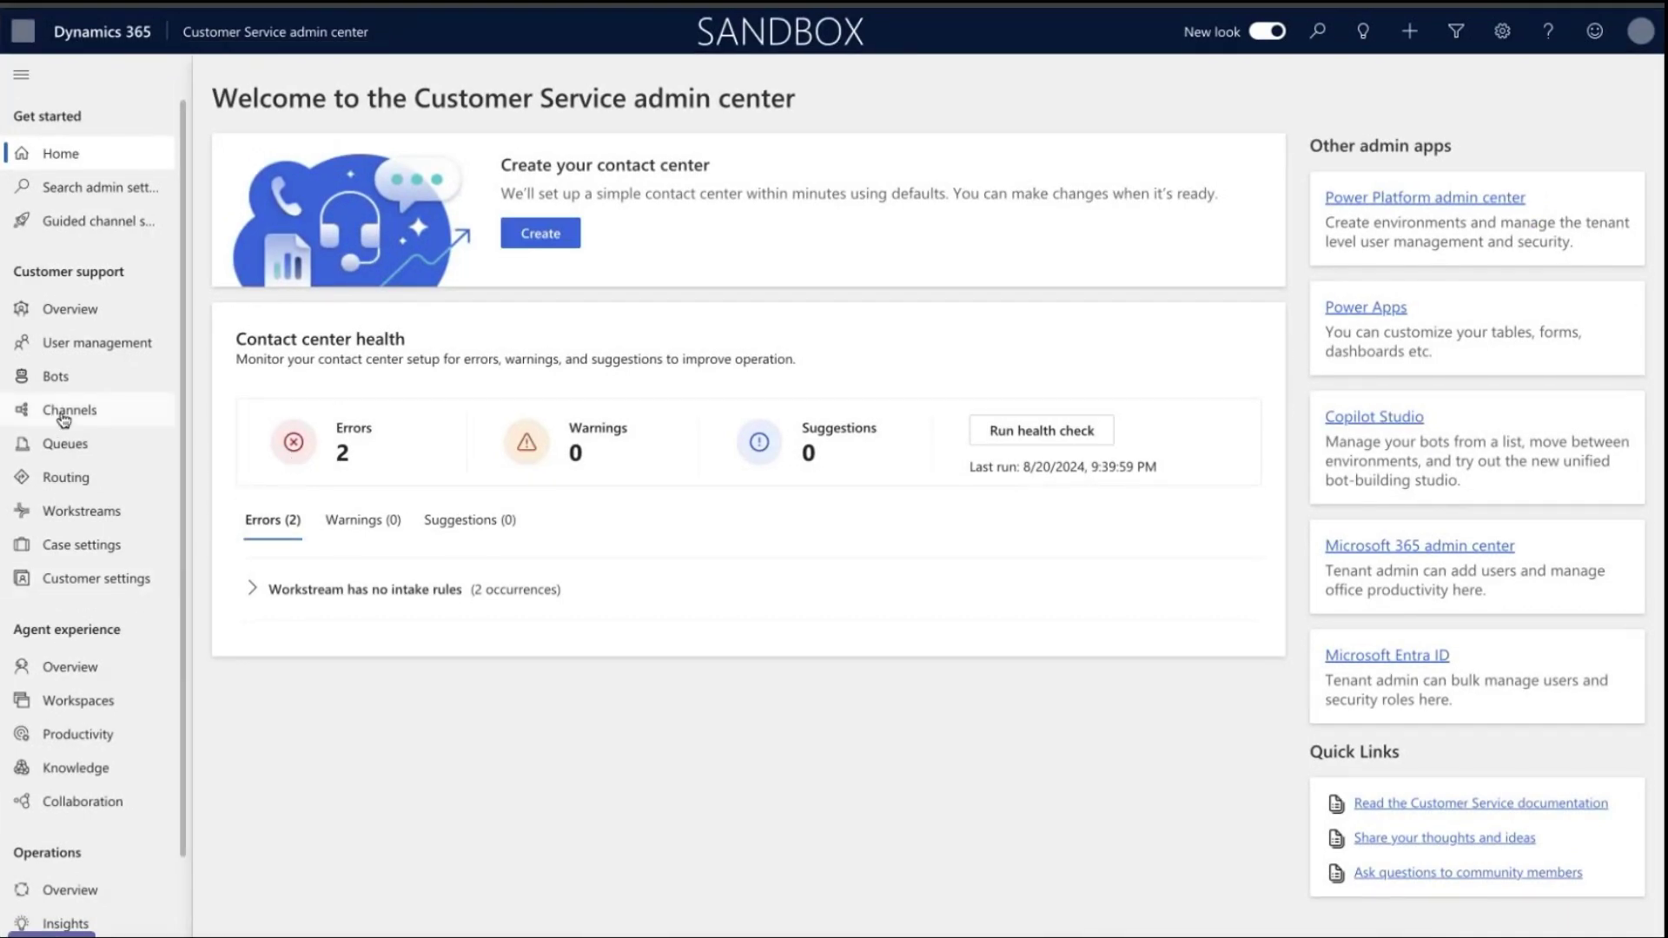
Add messaging account AcsWhatsApp on the WhatsApp channel and accept the third-party data-sharing consent
{"action": "left_click", "coordinate": [63, 416]}
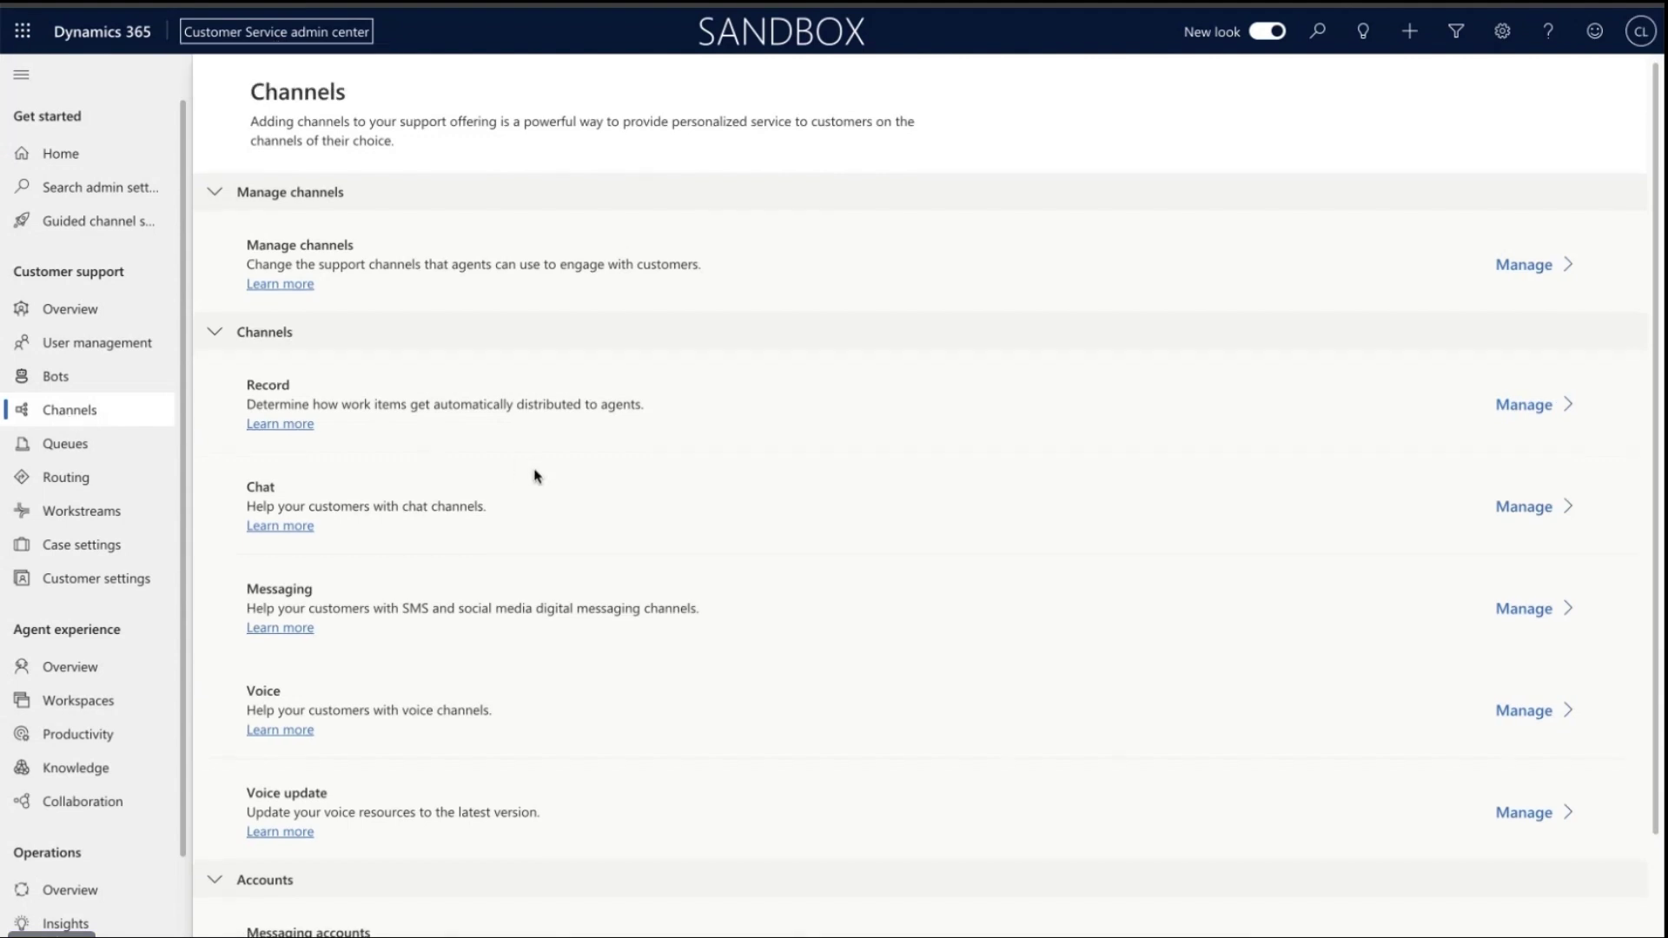
{"action": "scroll", "coordinate": [534, 476], "scroll_direction": "down", "scroll_amount": 2}
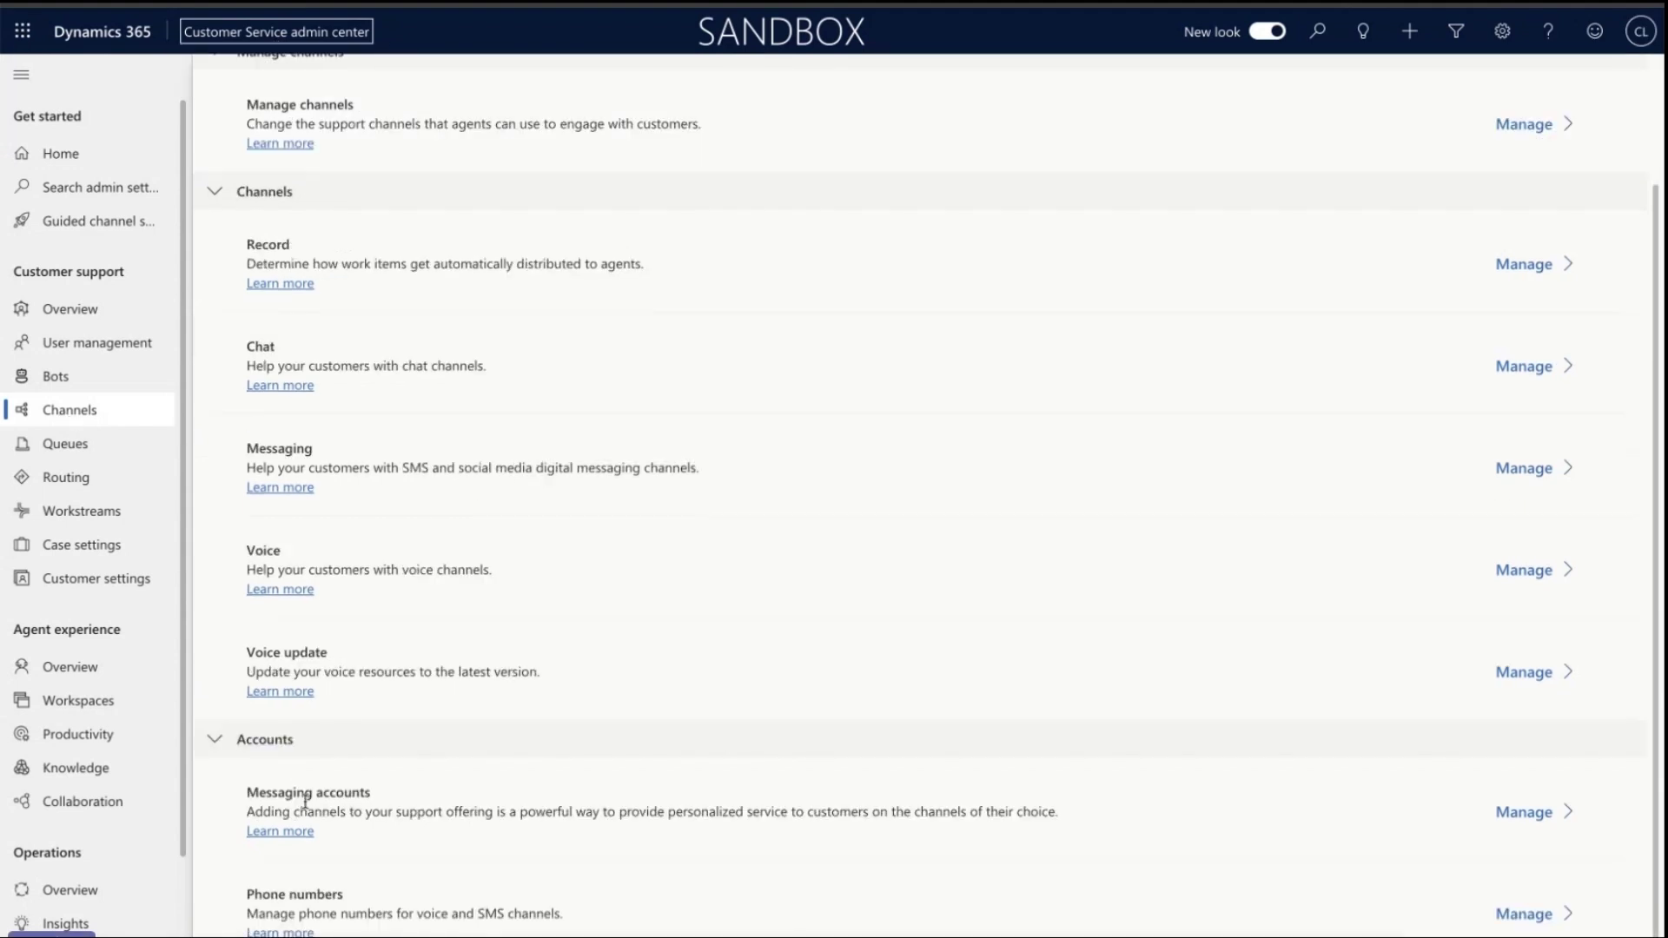
{"action": "left_click", "coordinate": [1533, 823]}
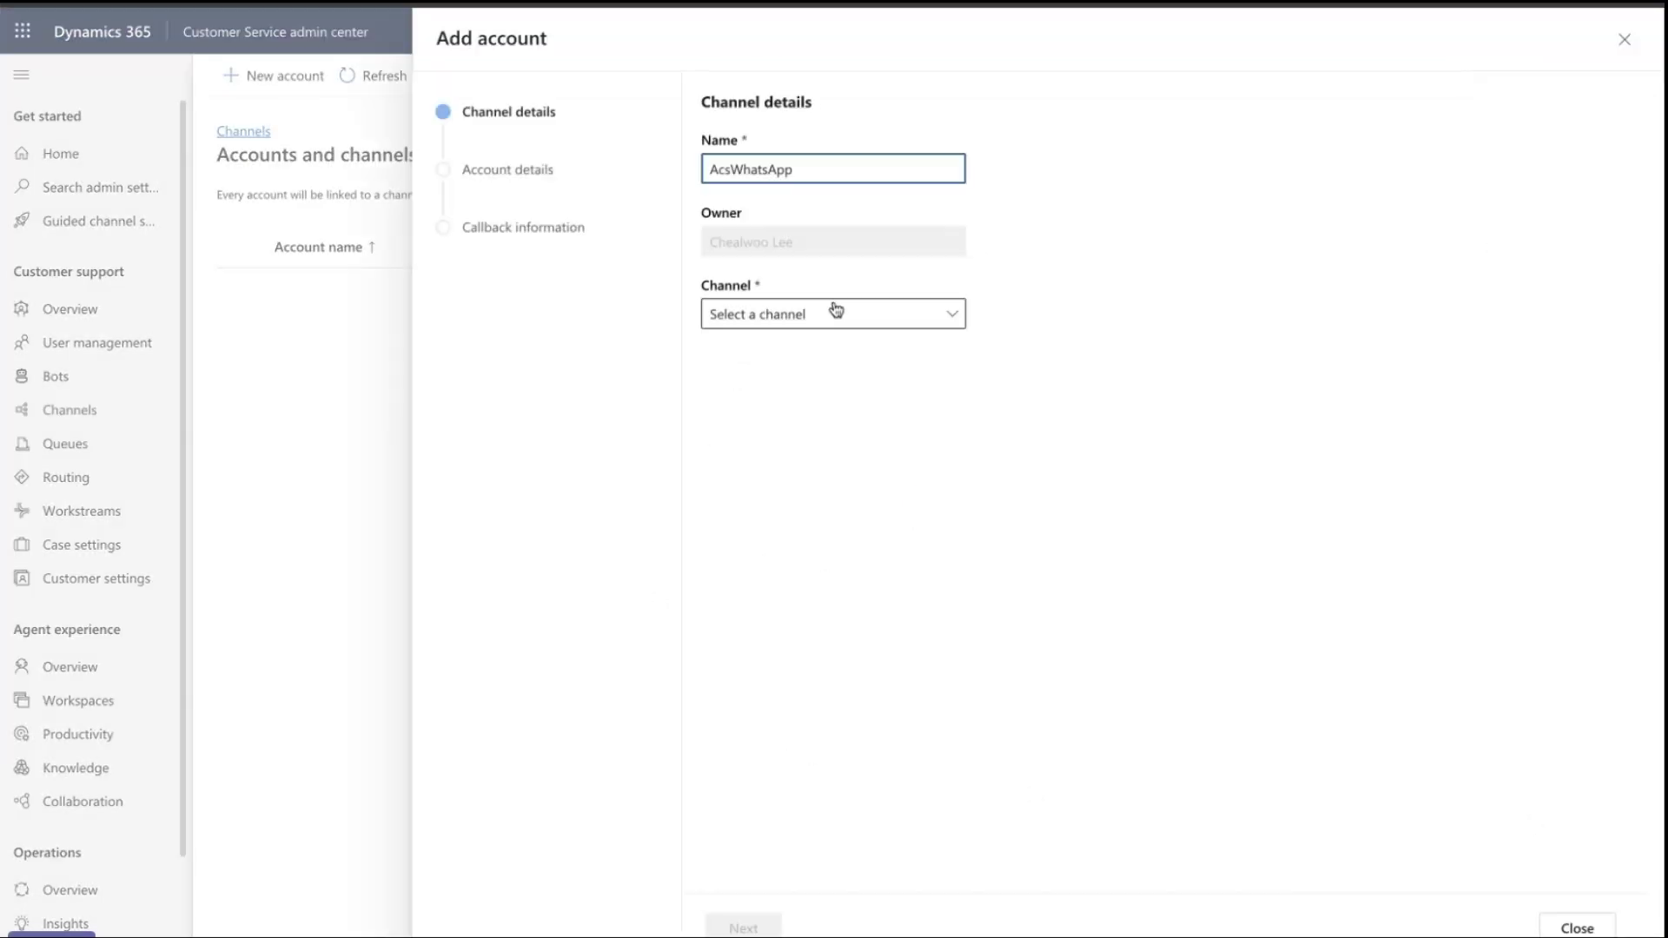
{"action": "left_click", "coordinate": [834, 313]}
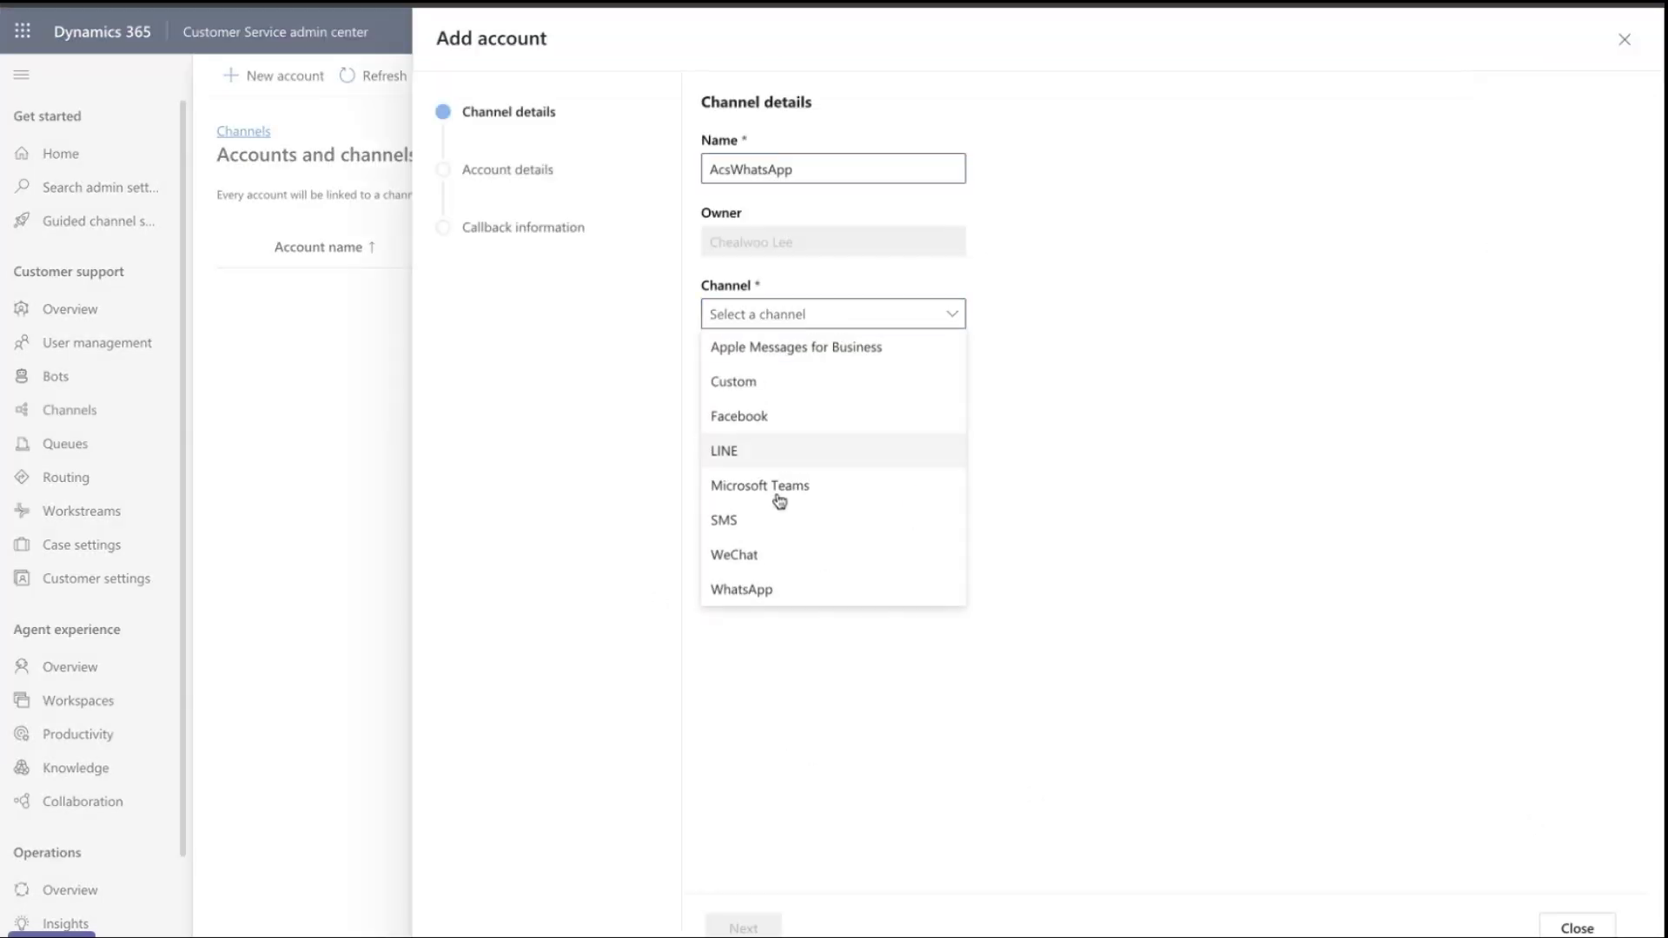
{"action": "left_click", "coordinate": [752, 594]}
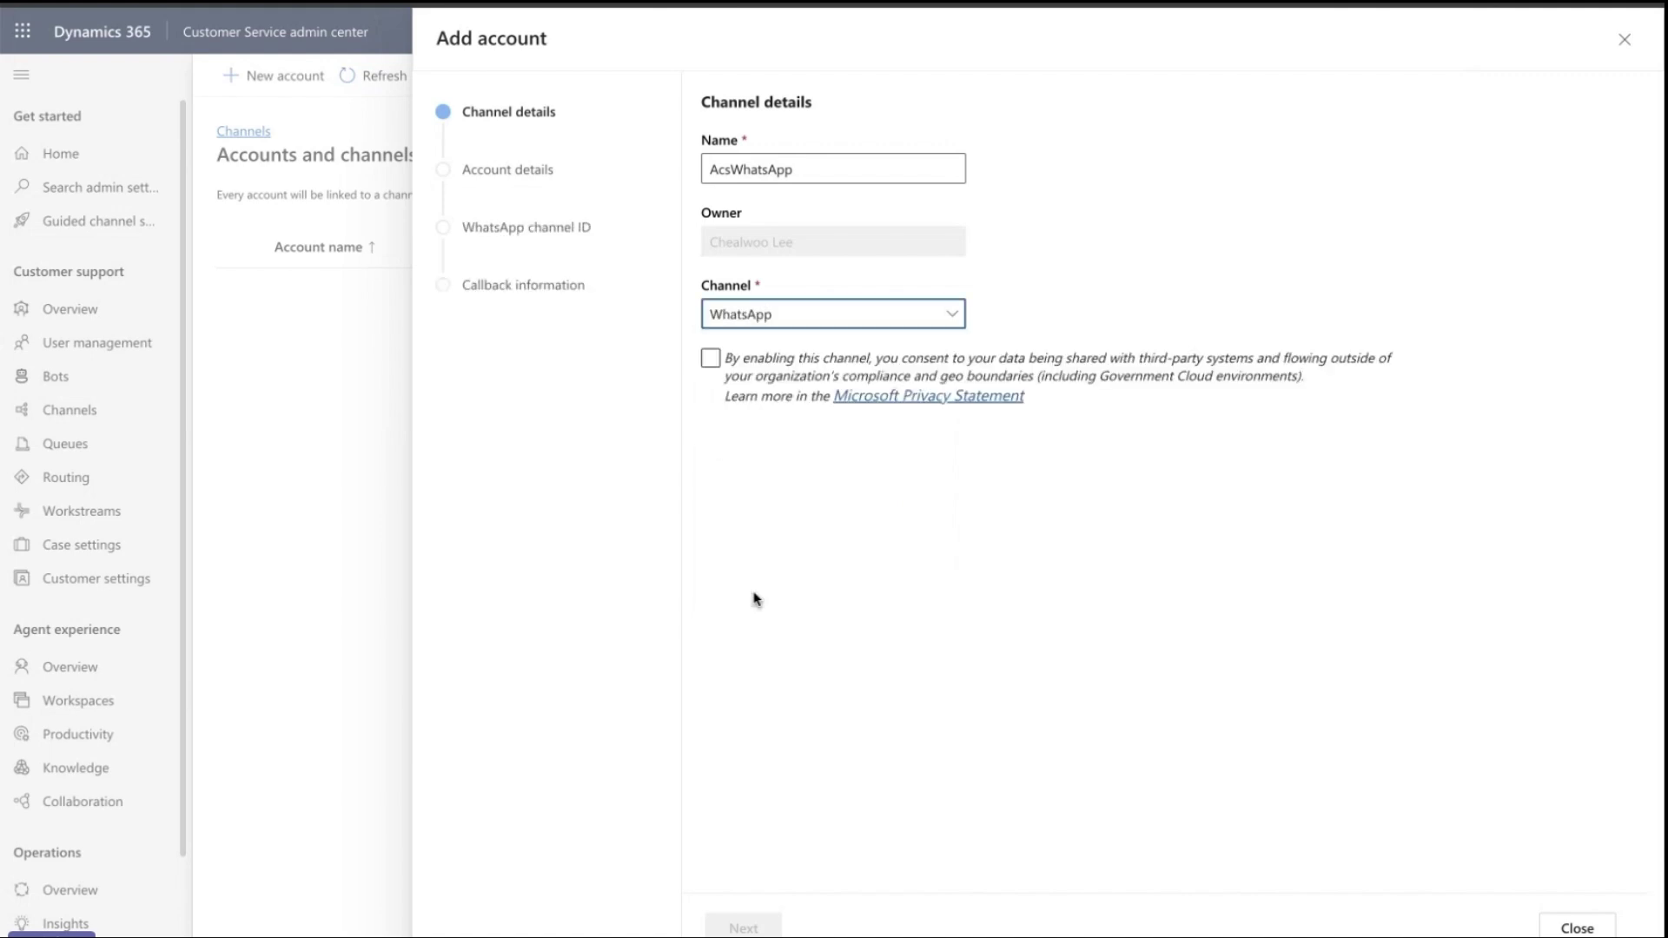
{"action": "left_click", "coordinate": [711, 359]}
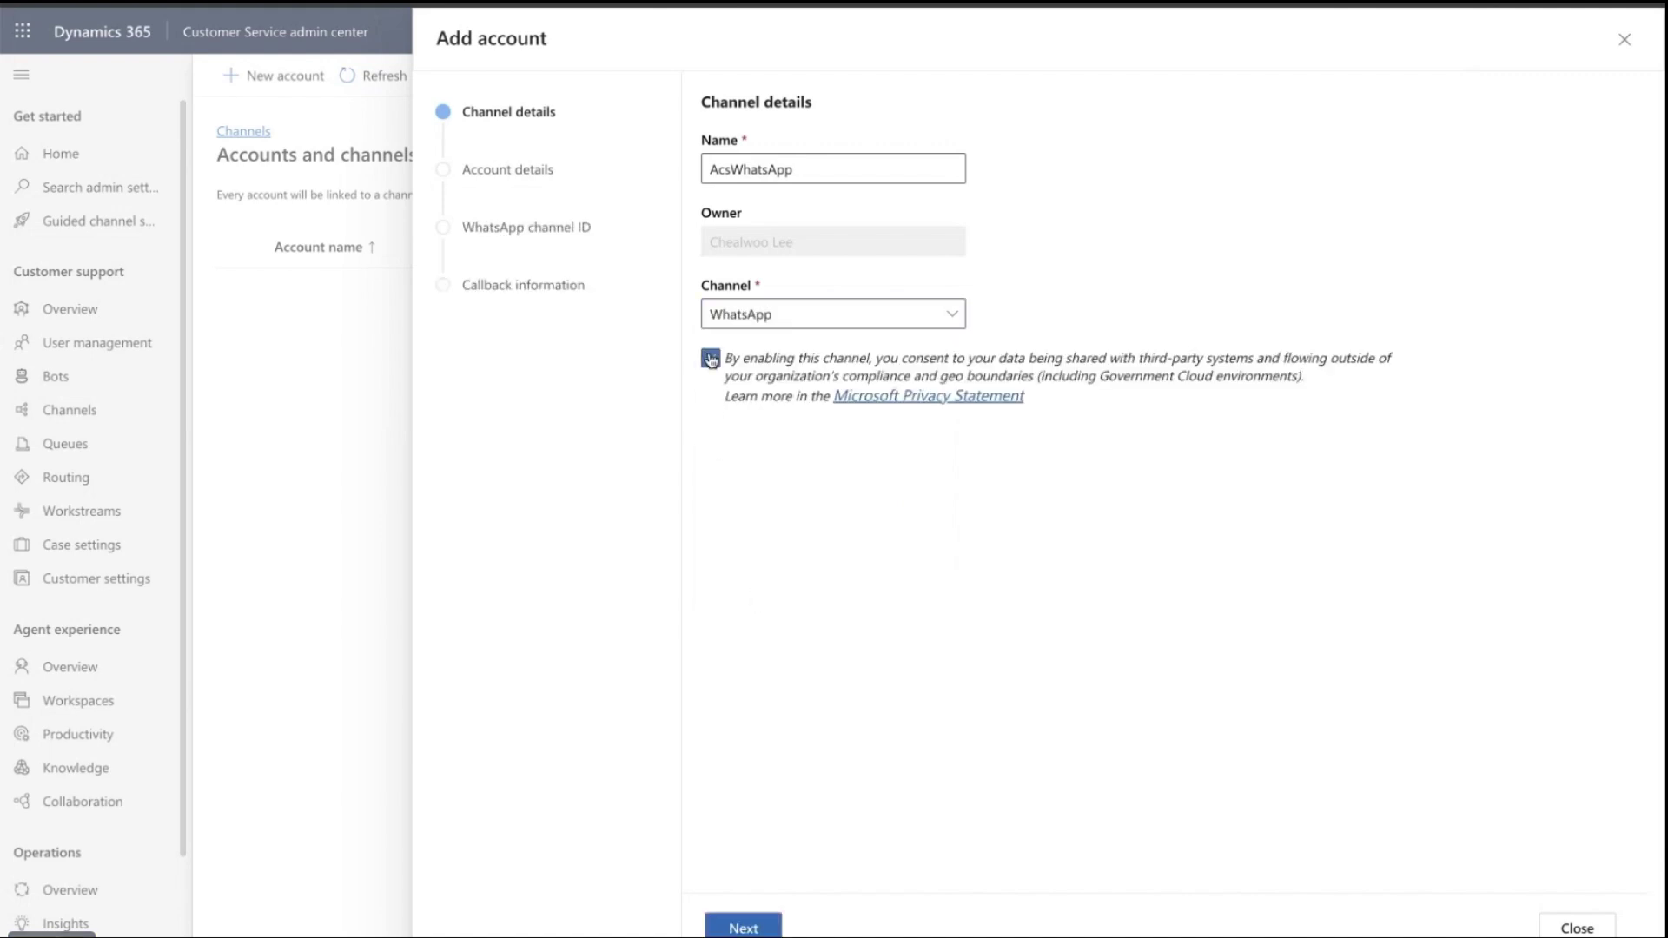
{"action": "left_click", "coordinate": [743, 927]}
{"action": "left_click", "coordinate": [825, 231]}
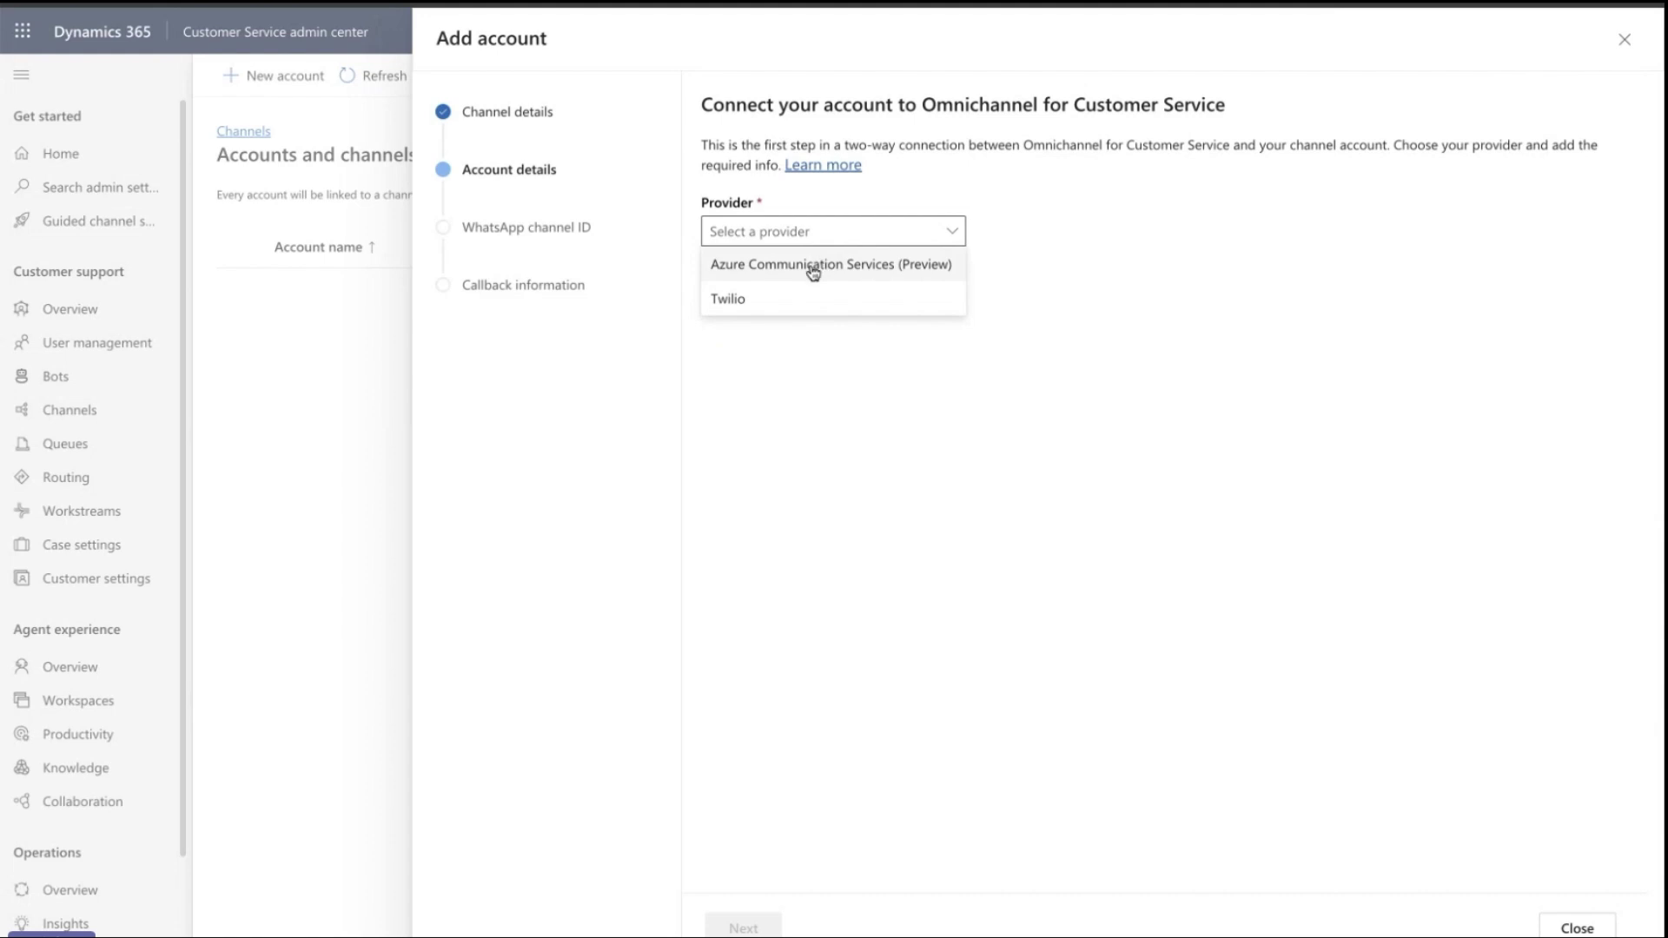
Choose Azure Communication Services (Preview) as the provider, then go to QATestPPE in Azure
{"action": "left_click", "coordinate": [813, 268]}
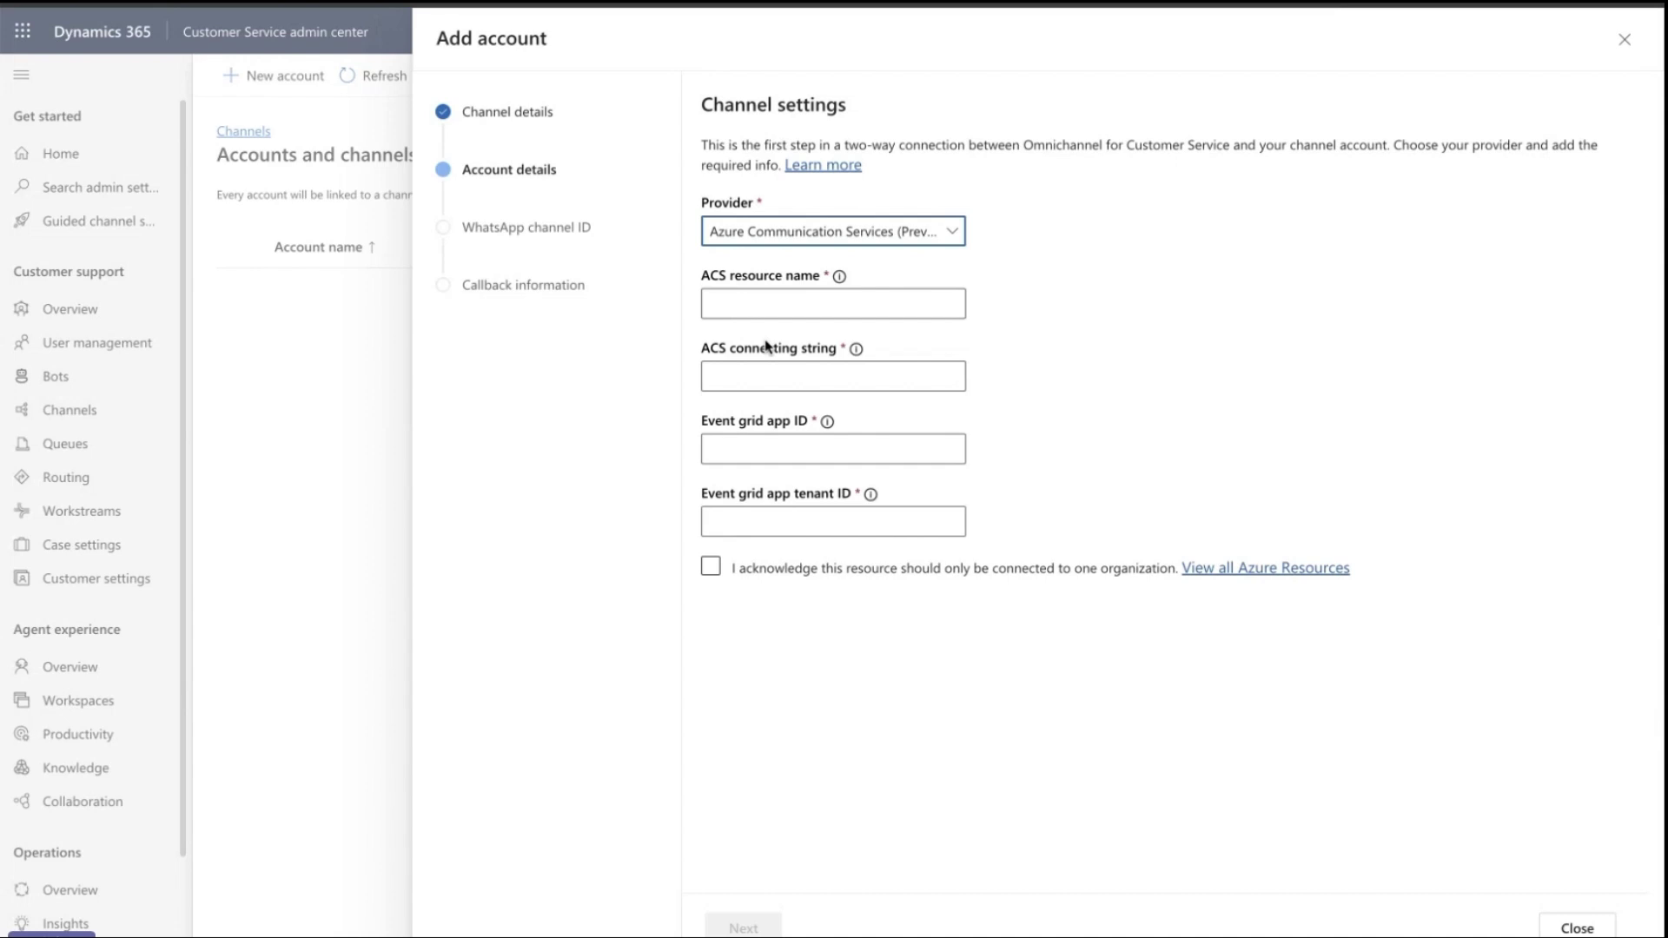
{"action": "key", "text": "alt+Tab"}
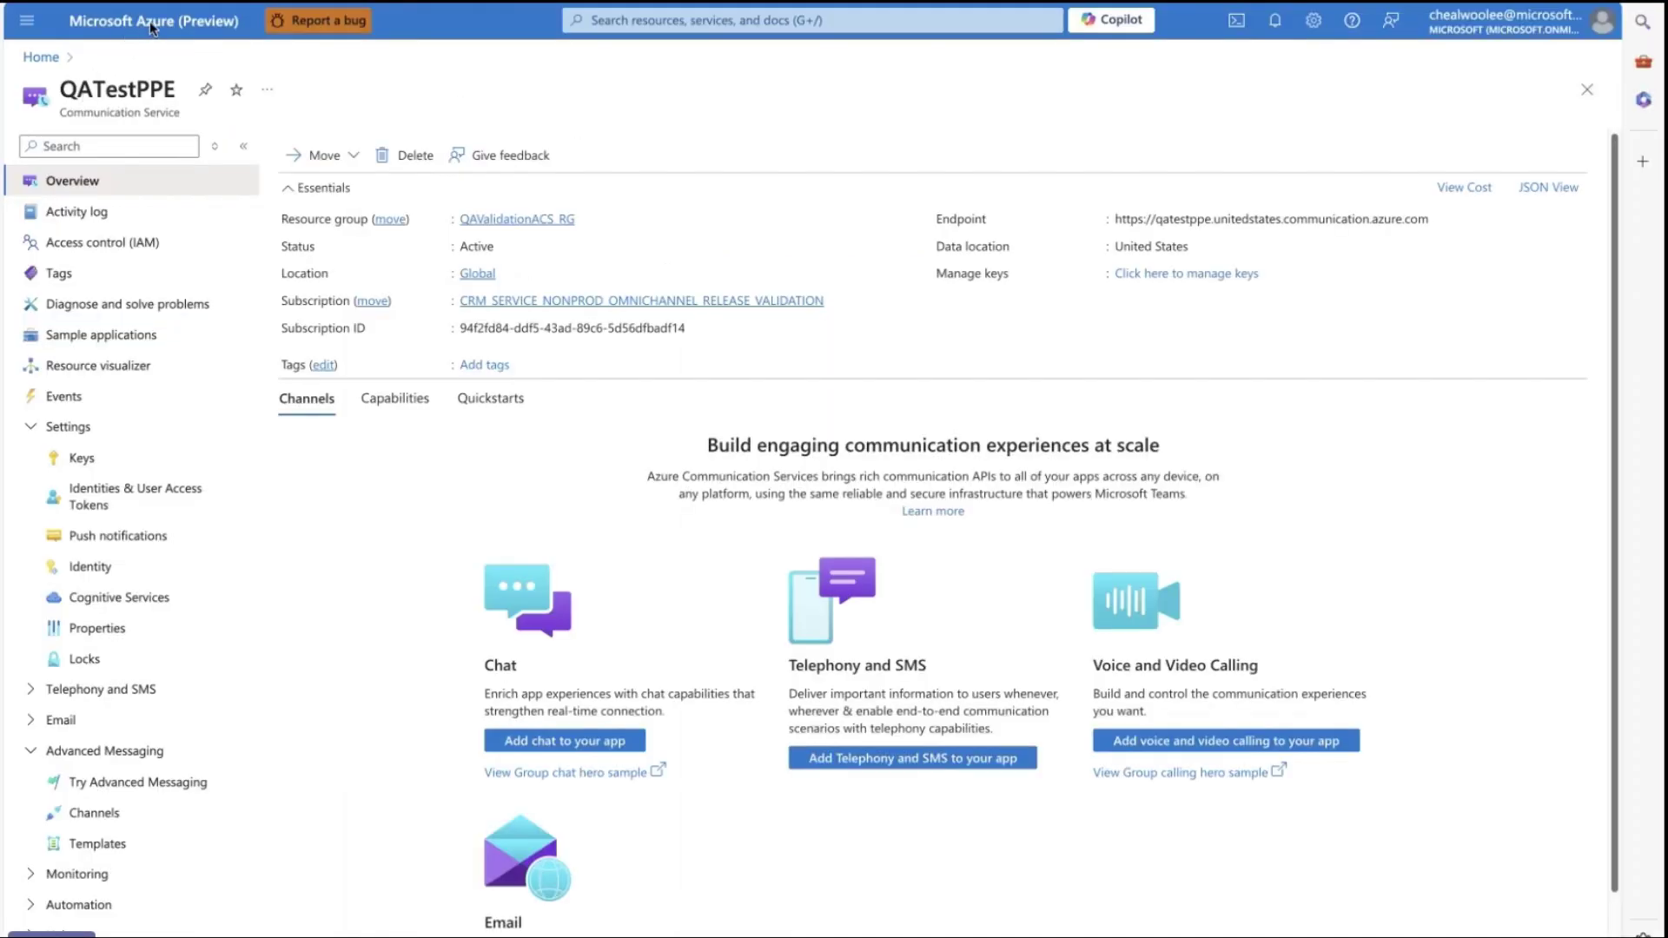
Copy QATestPPE from its Azure Channels page into the ACS resource name field
{"action": "left_click", "coordinate": [89, 815]}
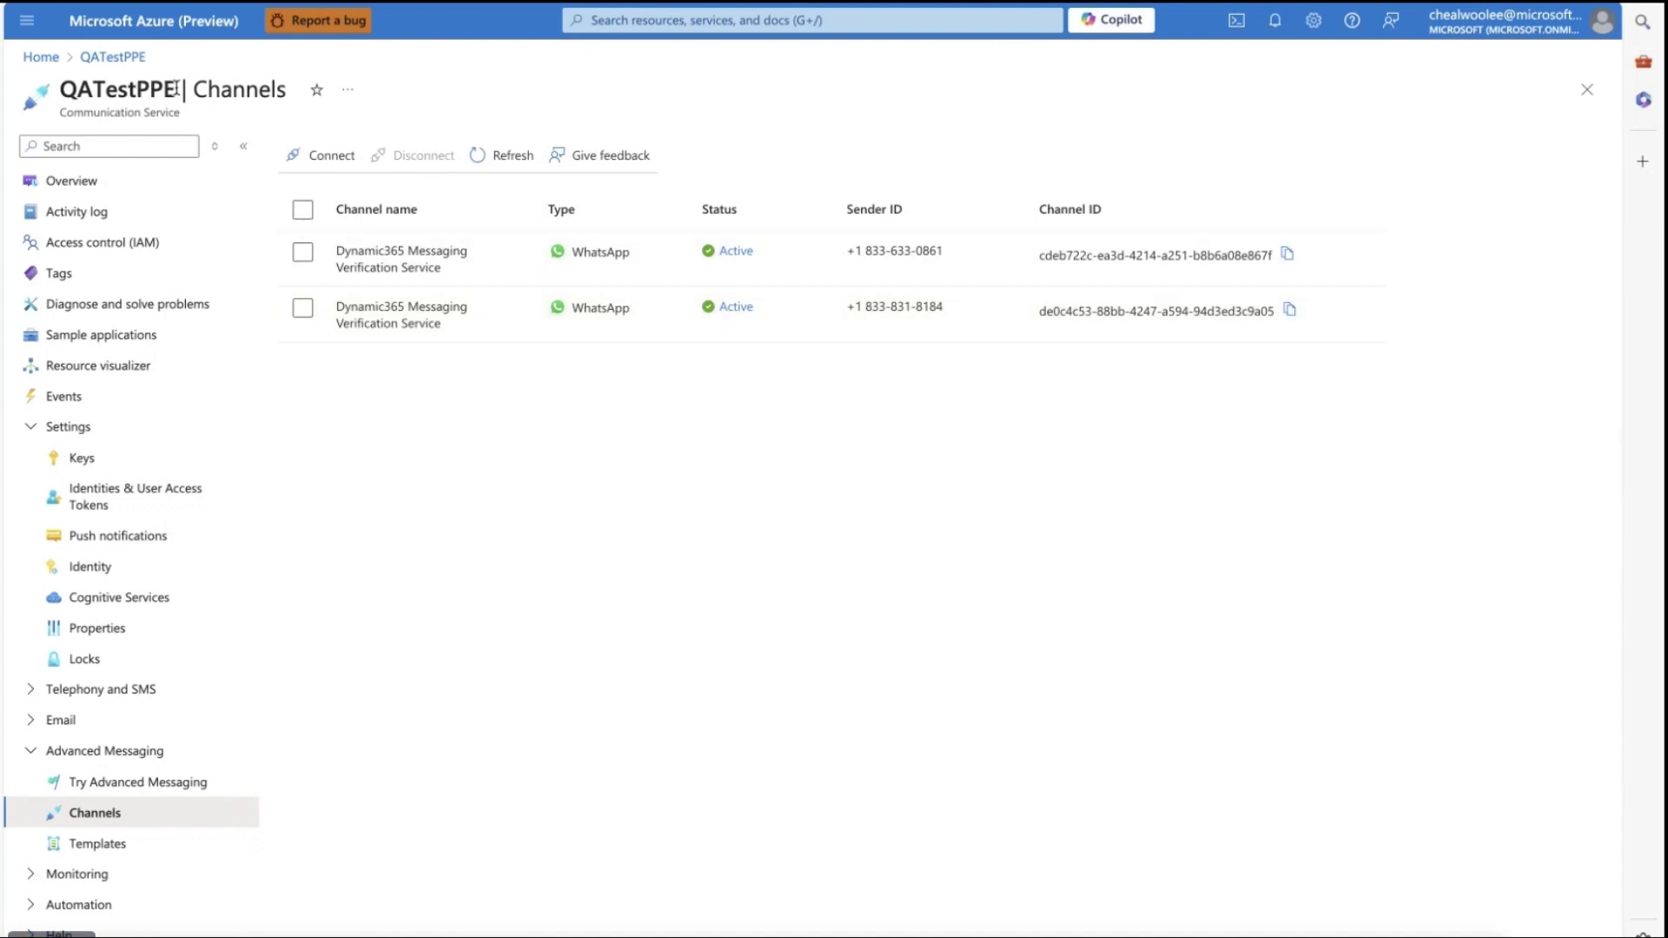
{"action": "left_click_drag", "start_coordinate": [175, 90], "coordinate": [66, 91]}
{"action": "key", "text": "ctrl+c"}
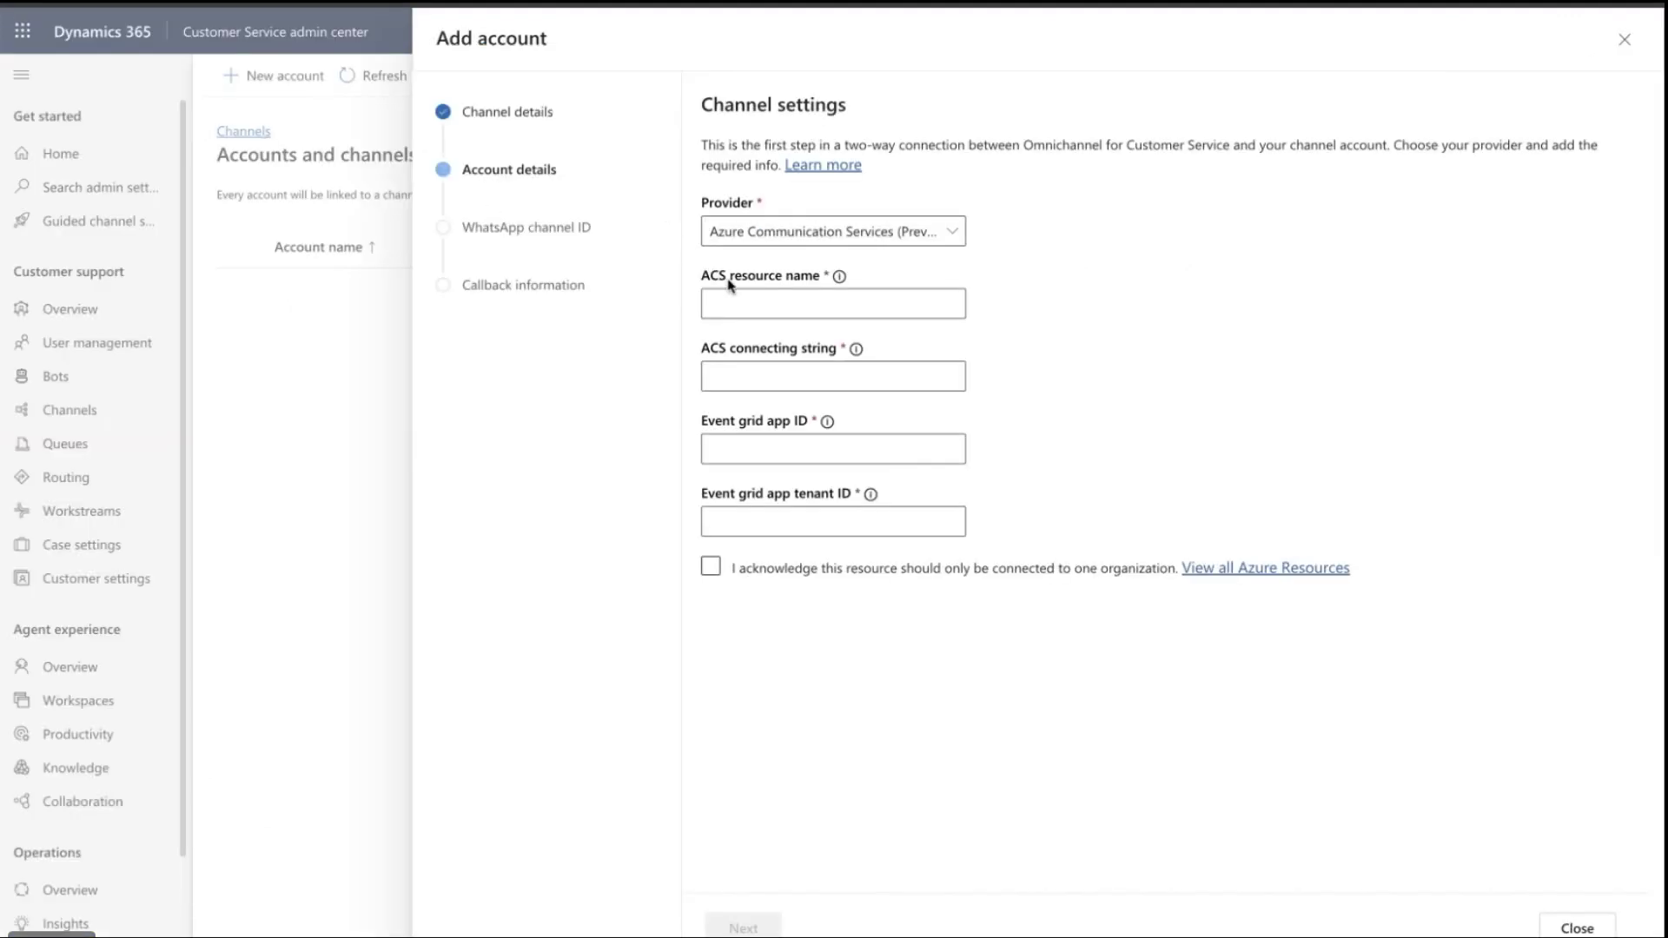
{"action": "left_click", "coordinate": [746, 300]}
{"action": "key", "text": "ctrl+v"}
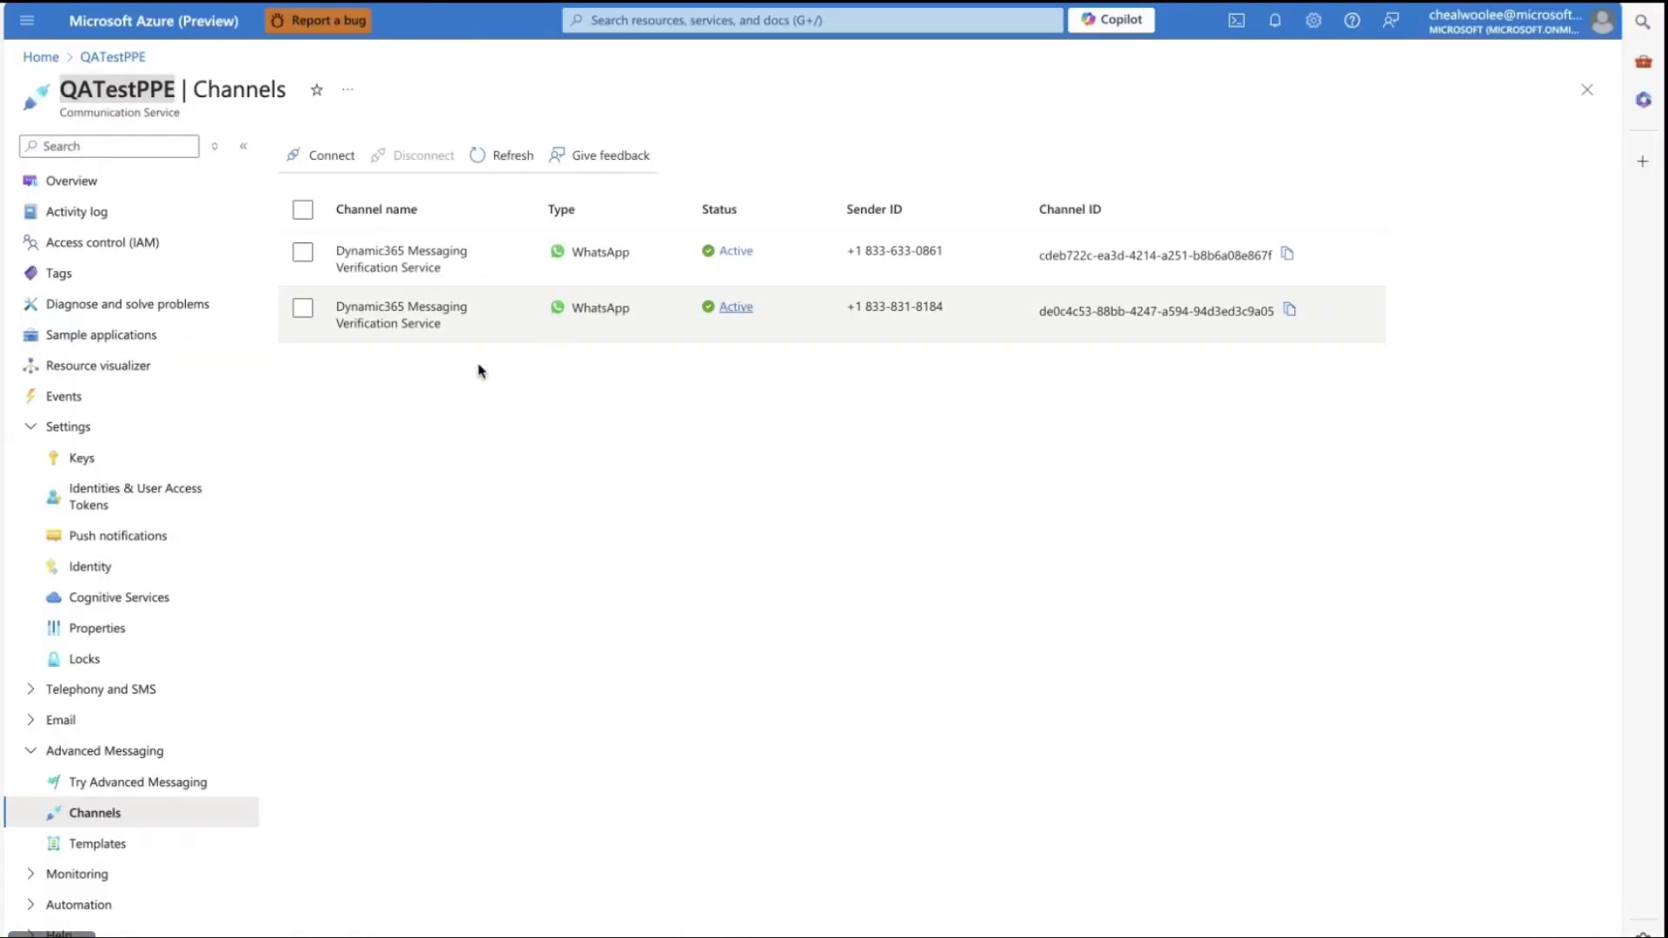
Select the Entra Application ID in the AdvancedMessageReceived subscription's additional features
{"action": "left_click", "coordinate": [65, 399]}
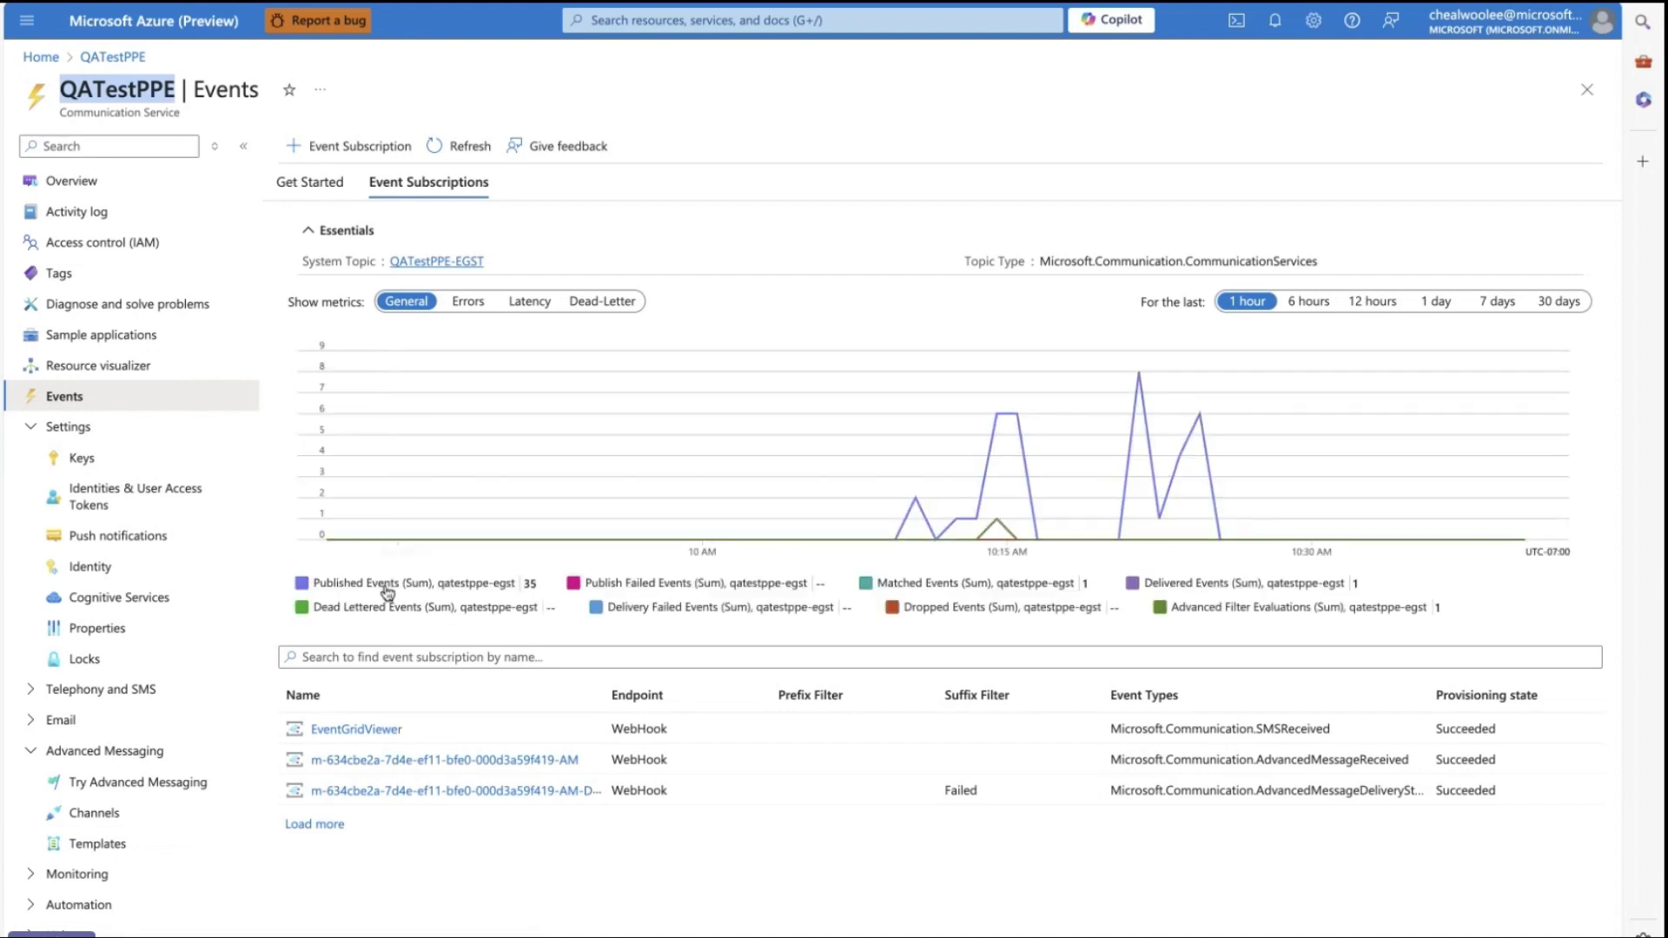
{"action": "left_click", "coordinate": [417, 762]}
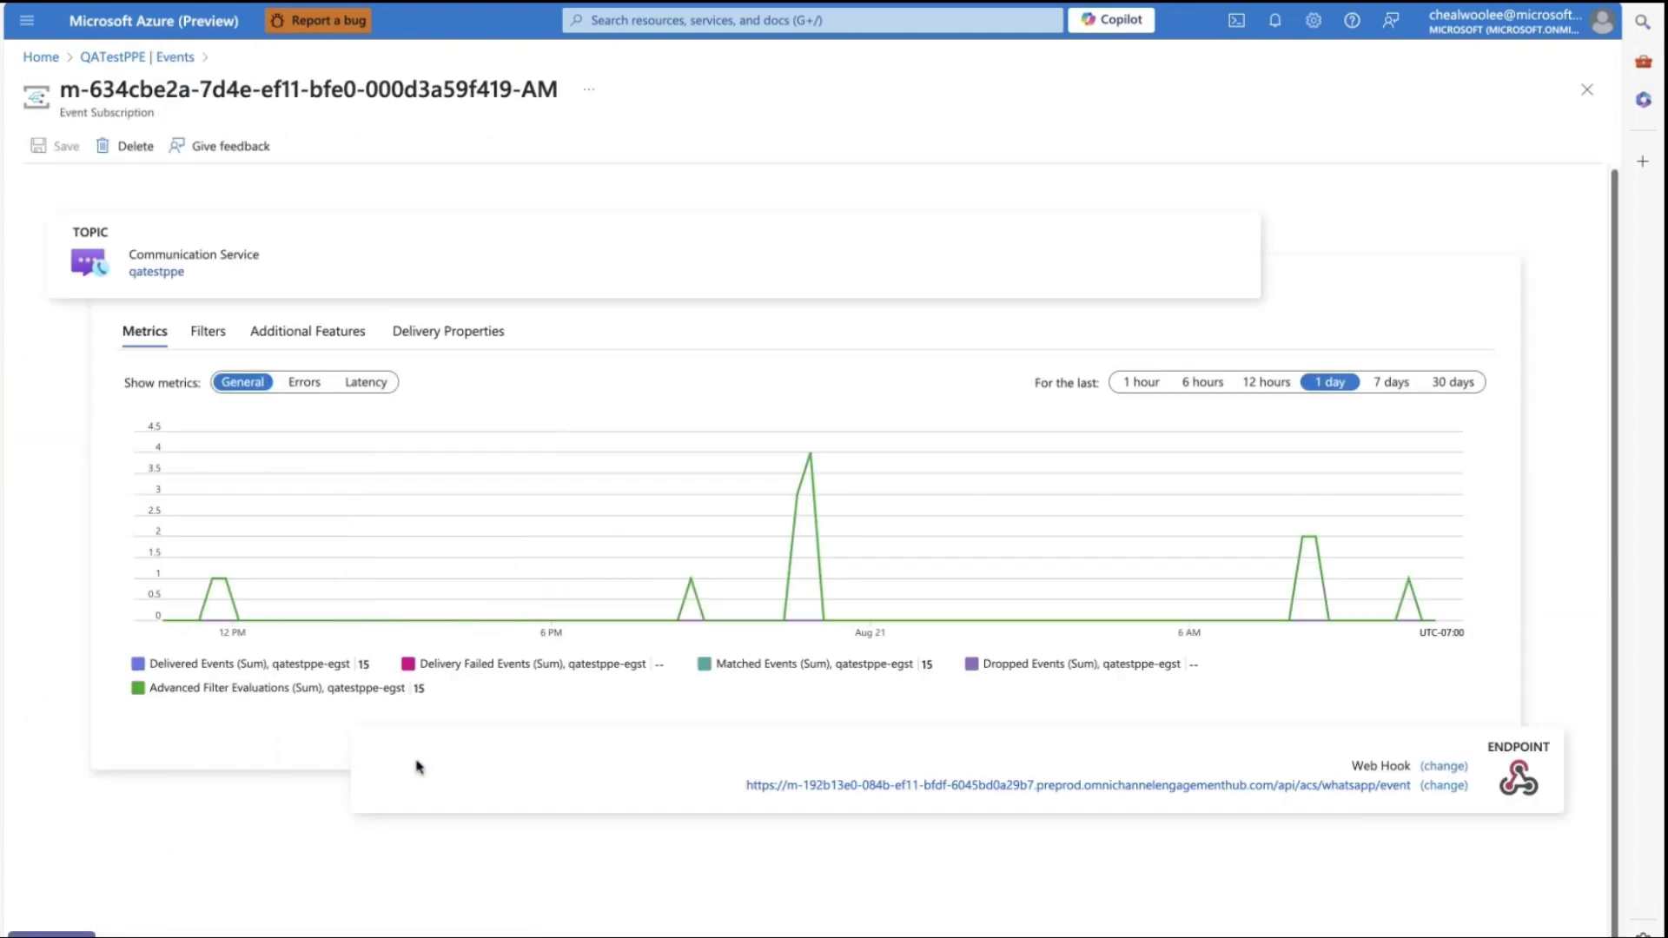
{"action": "left_click", "coordinate": [317, 343]}
{"action": "scroll", "coordinate": [326, 391], "scroll_direction": "down", "scroll_amount": 6}
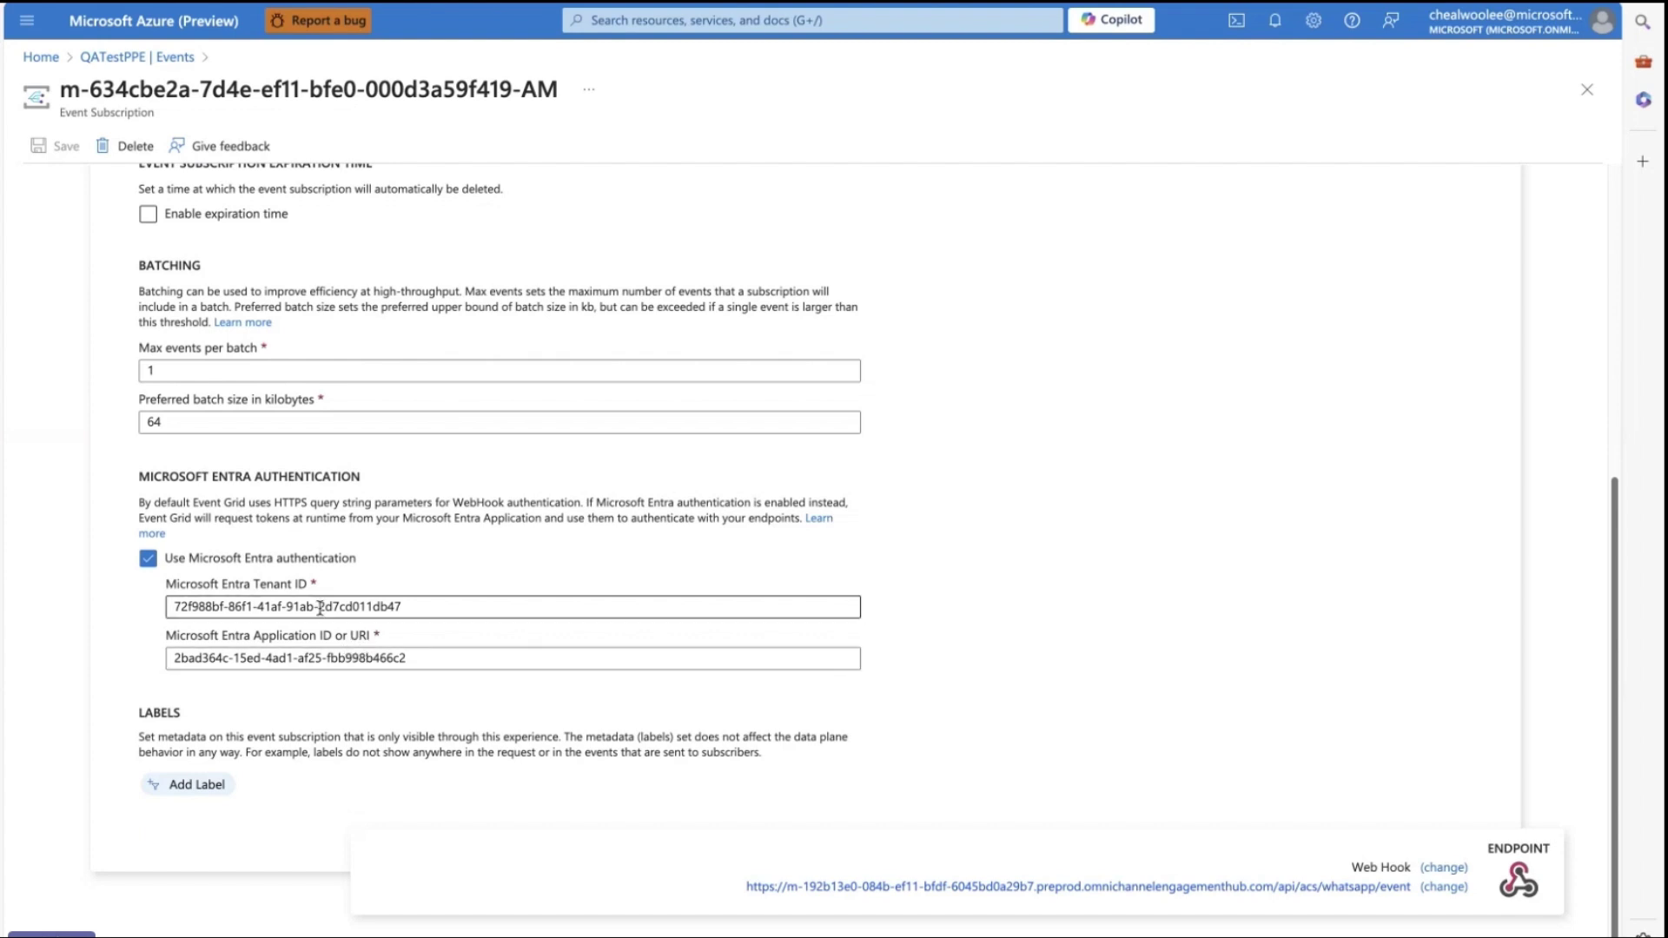
{"action": "left_click_drag", "start_coordinate": [425, 662], "coordinate": [156, 661]}
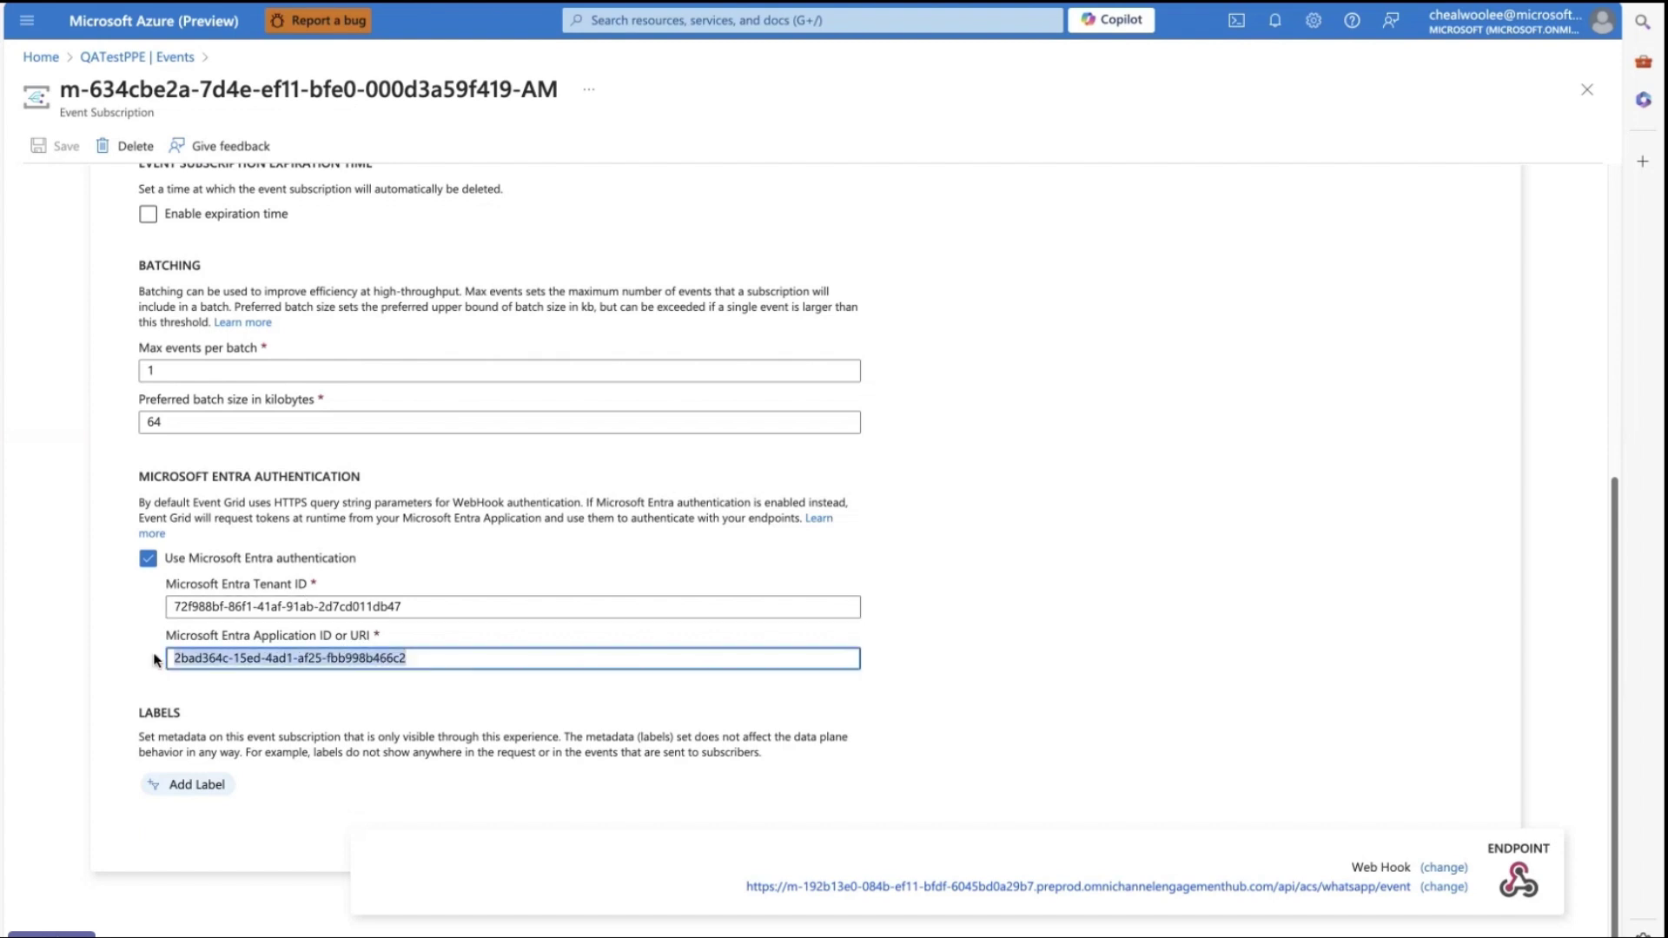
Paste the Entra Application ID into the Event grid app ID field
{"action": "key", "text": "alt+Tab"}
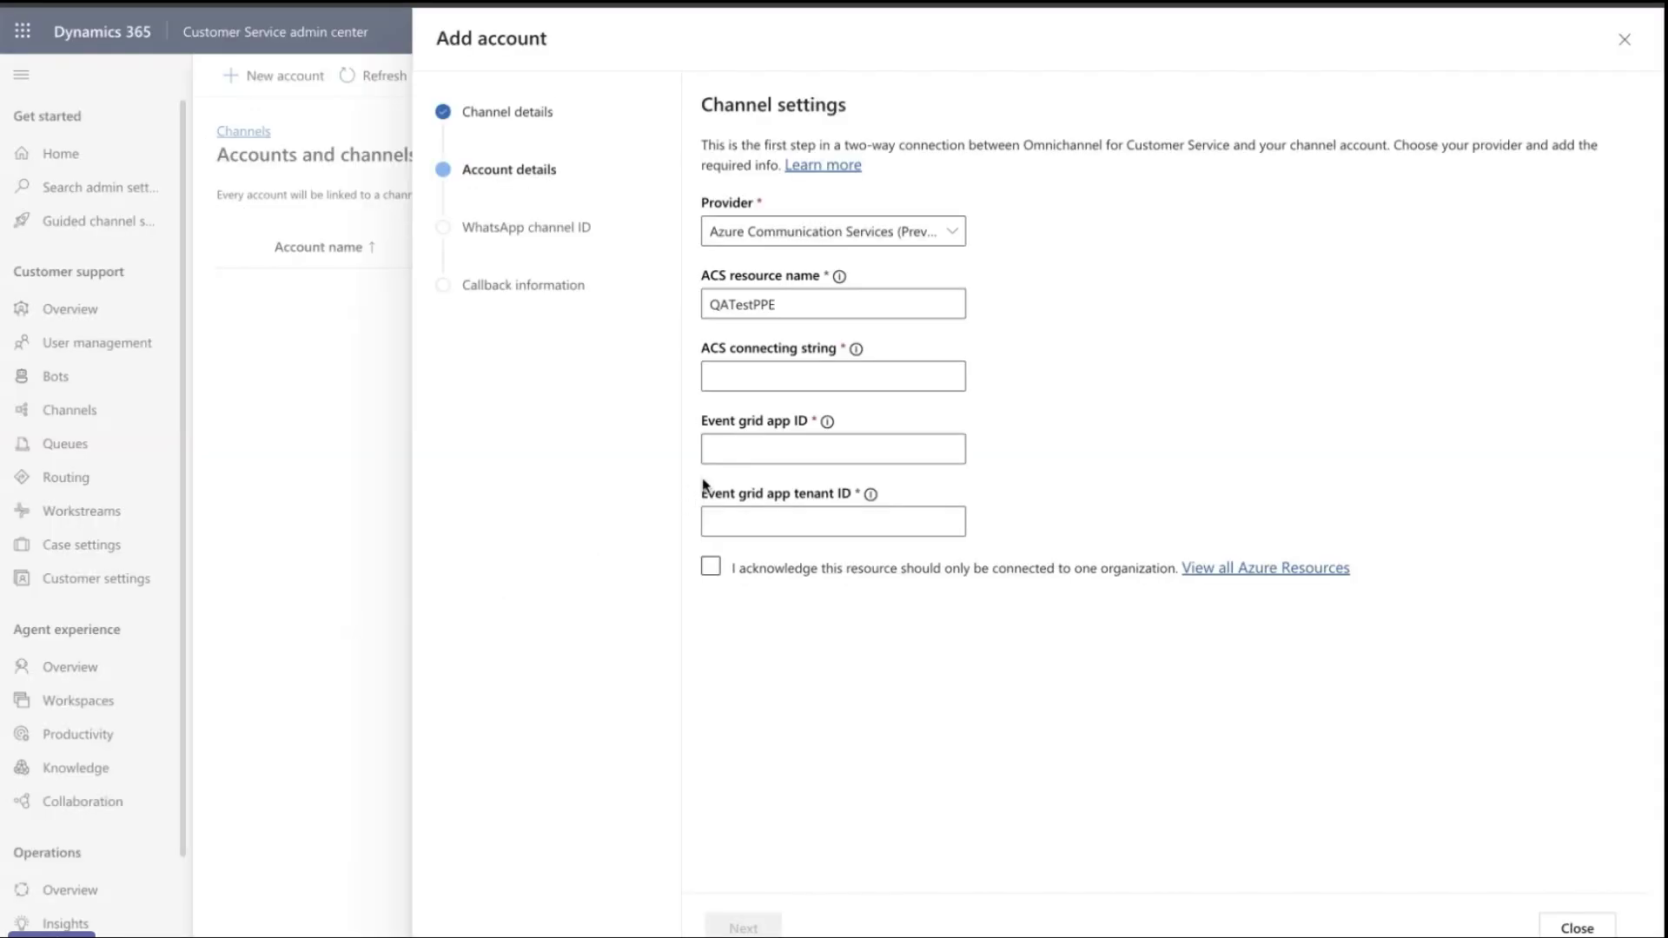
{"action": "left_click", "coordinate": [755, 450]}
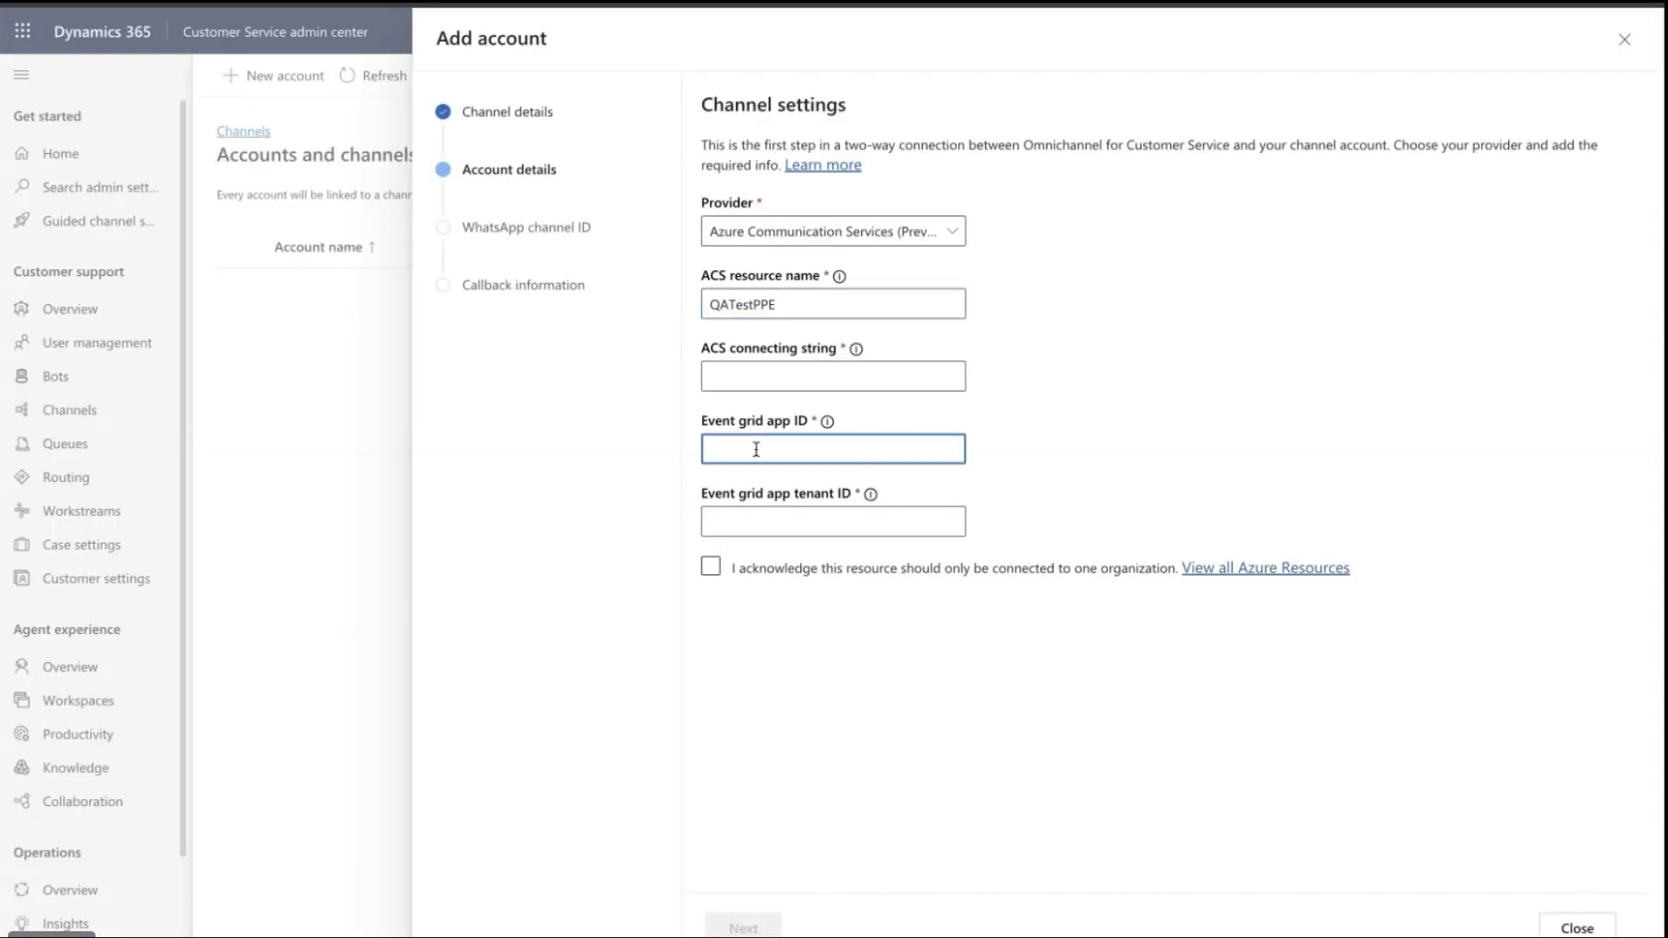
{"action": "type", "text": "2bad36ec-15ed-4ad1-af25-fbb998b466c2"}
Fill the Event grid tenant ID with the Entra Tenant ID, then view QATestPPE's Keys
{"action": "key", "text": "alt+Tab"}
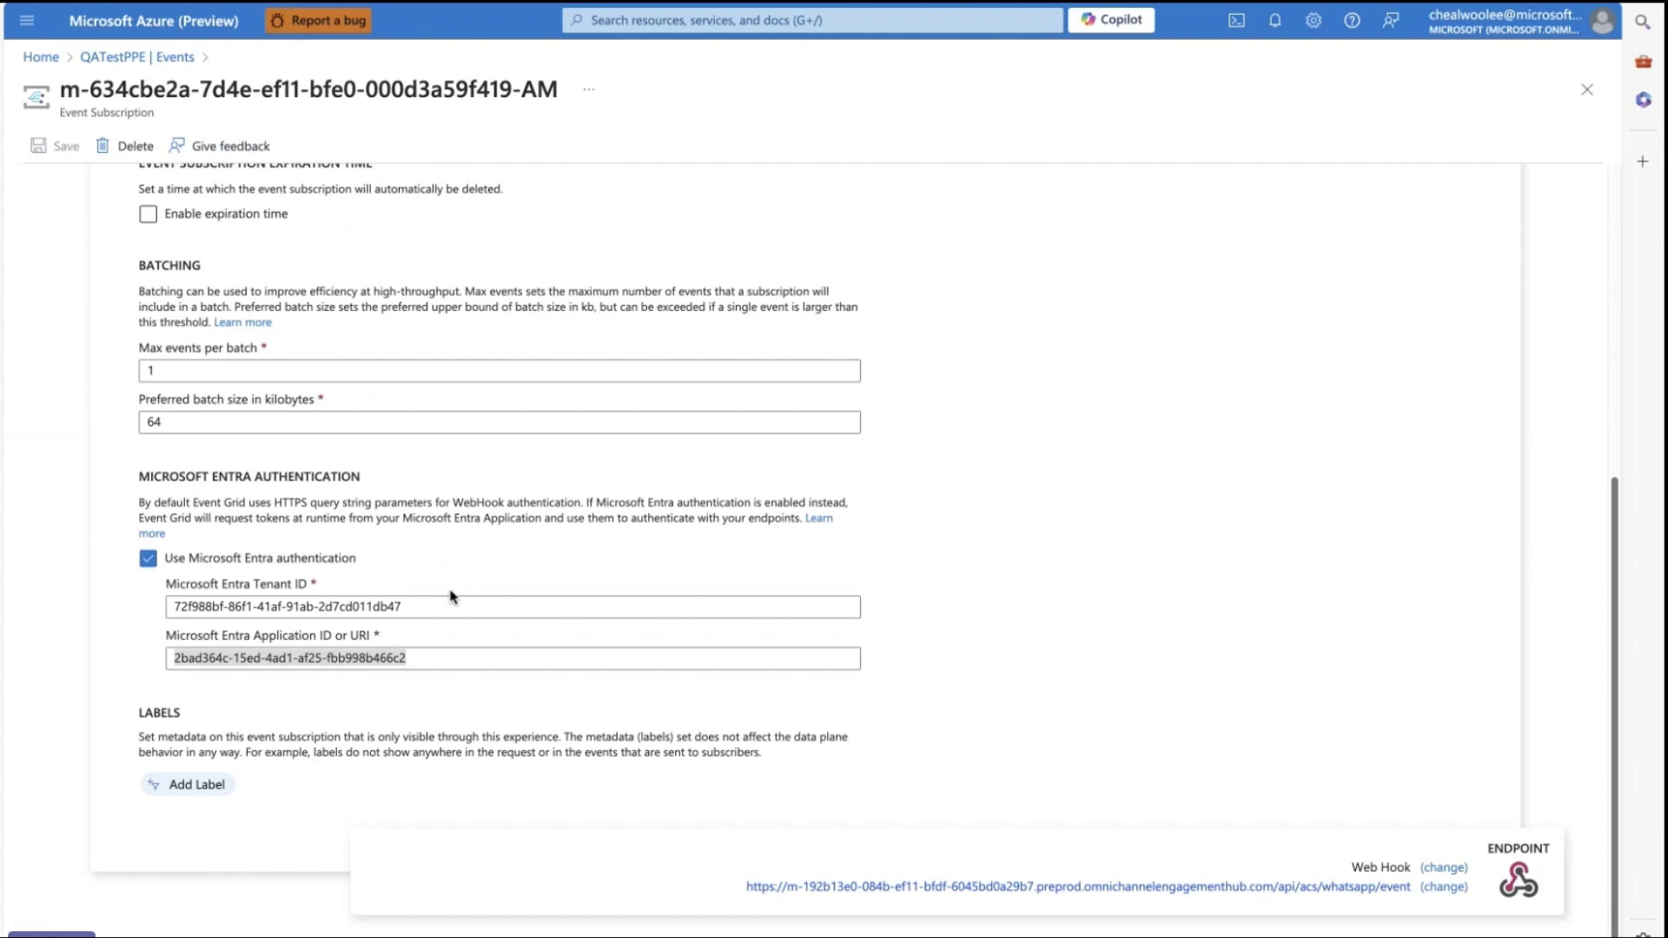
{"action": "left_click_drag", "start_coordinate": [445, 605], "coordinate": [152, 608]}
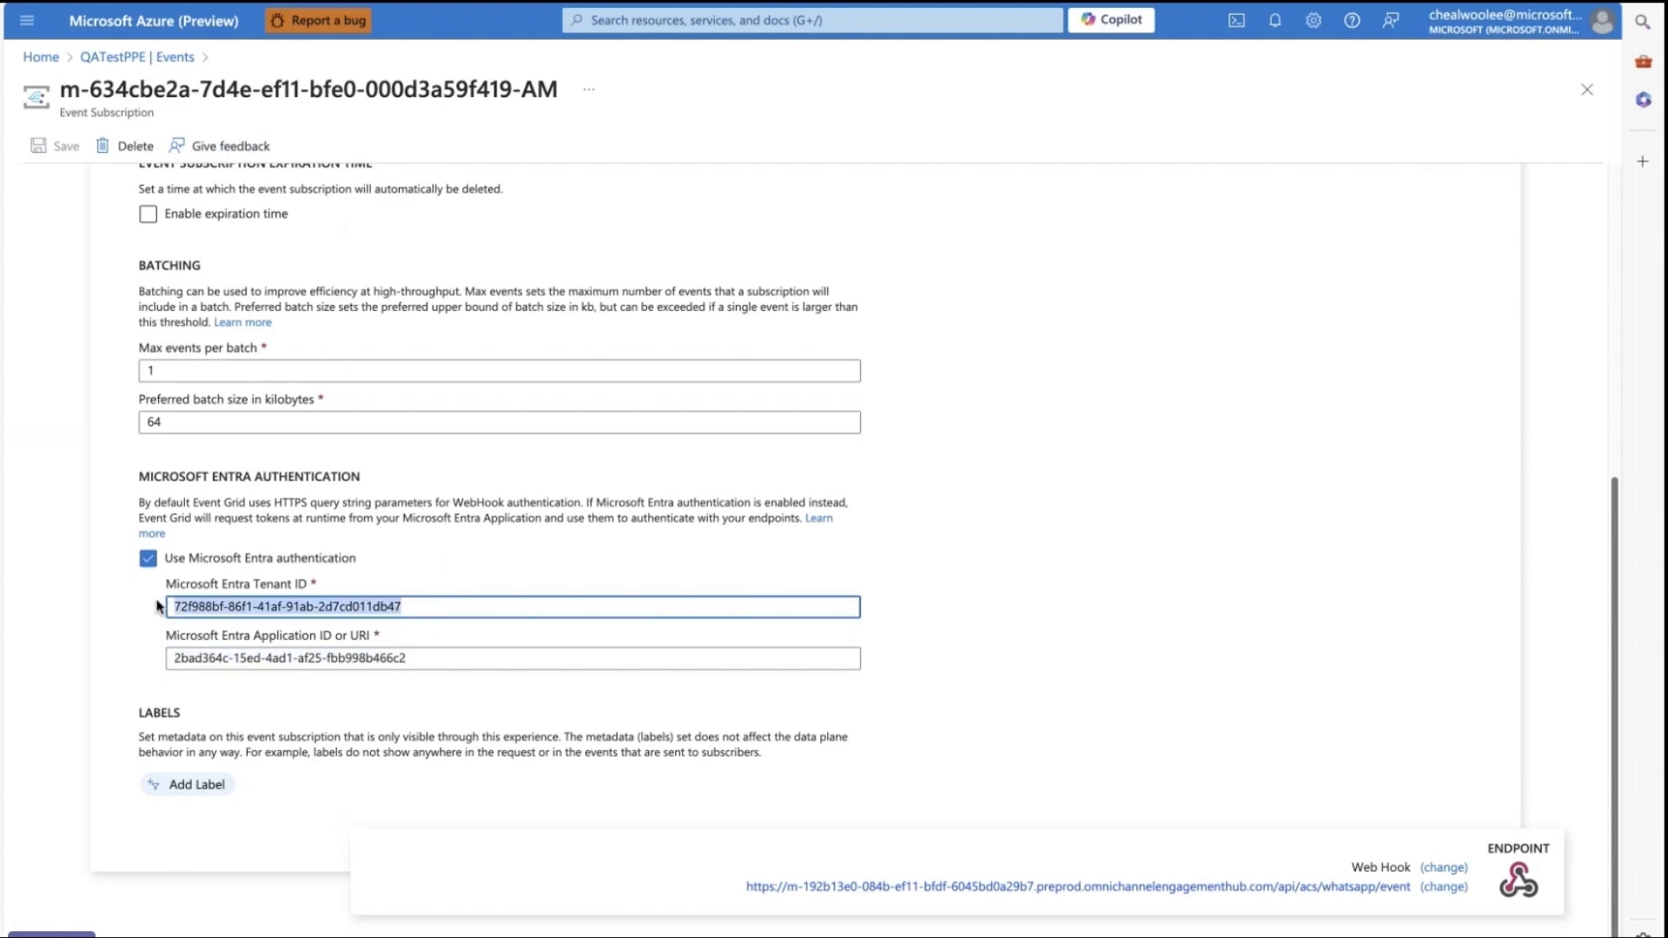
{"action": "key", "text": "alt+Tab"}
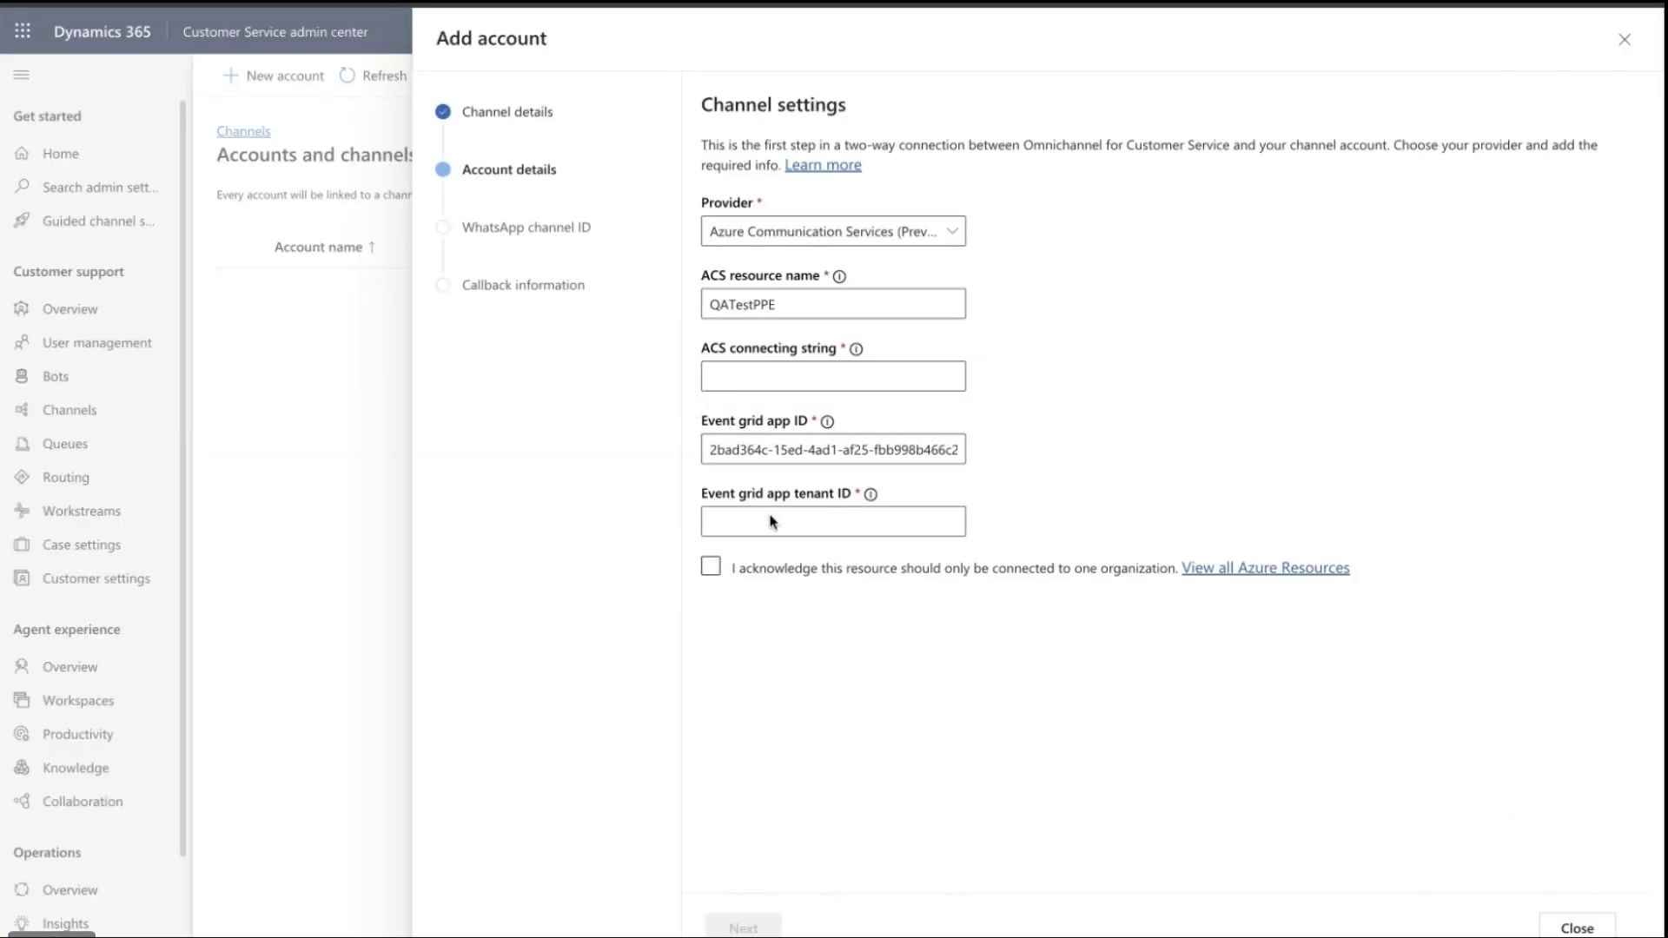
{"action": "left_click", "coordinate": [770, 522]}
{"action": "key", "text": "ctrl+v"}
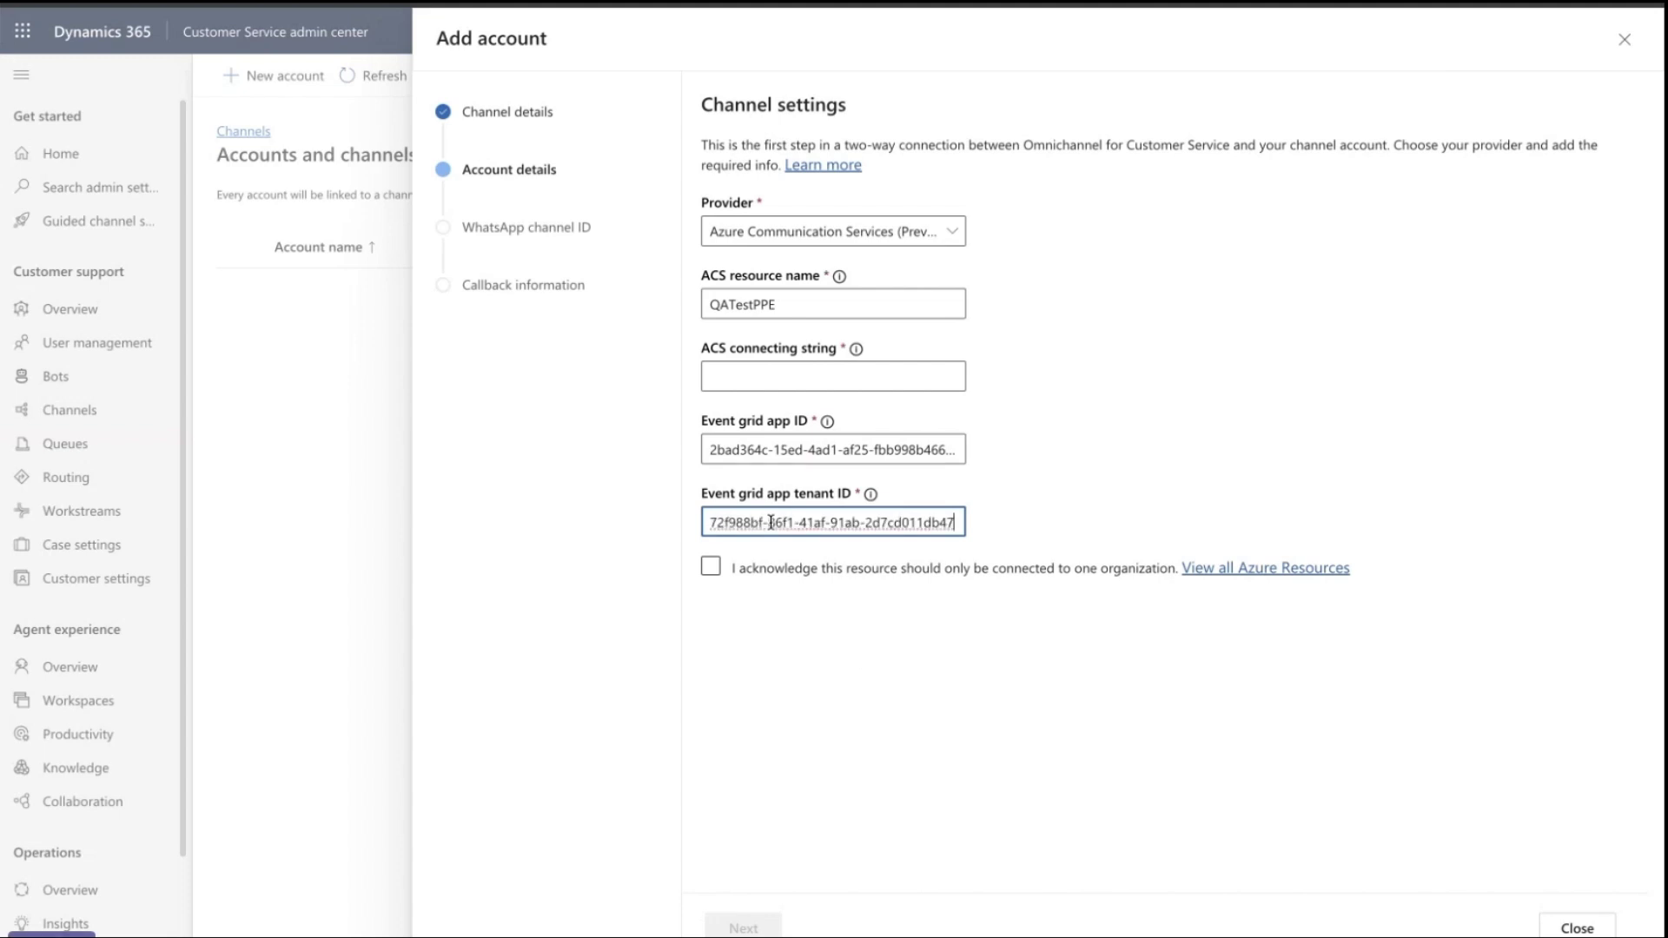
{"action": "key", "text": "alt+Tab"}
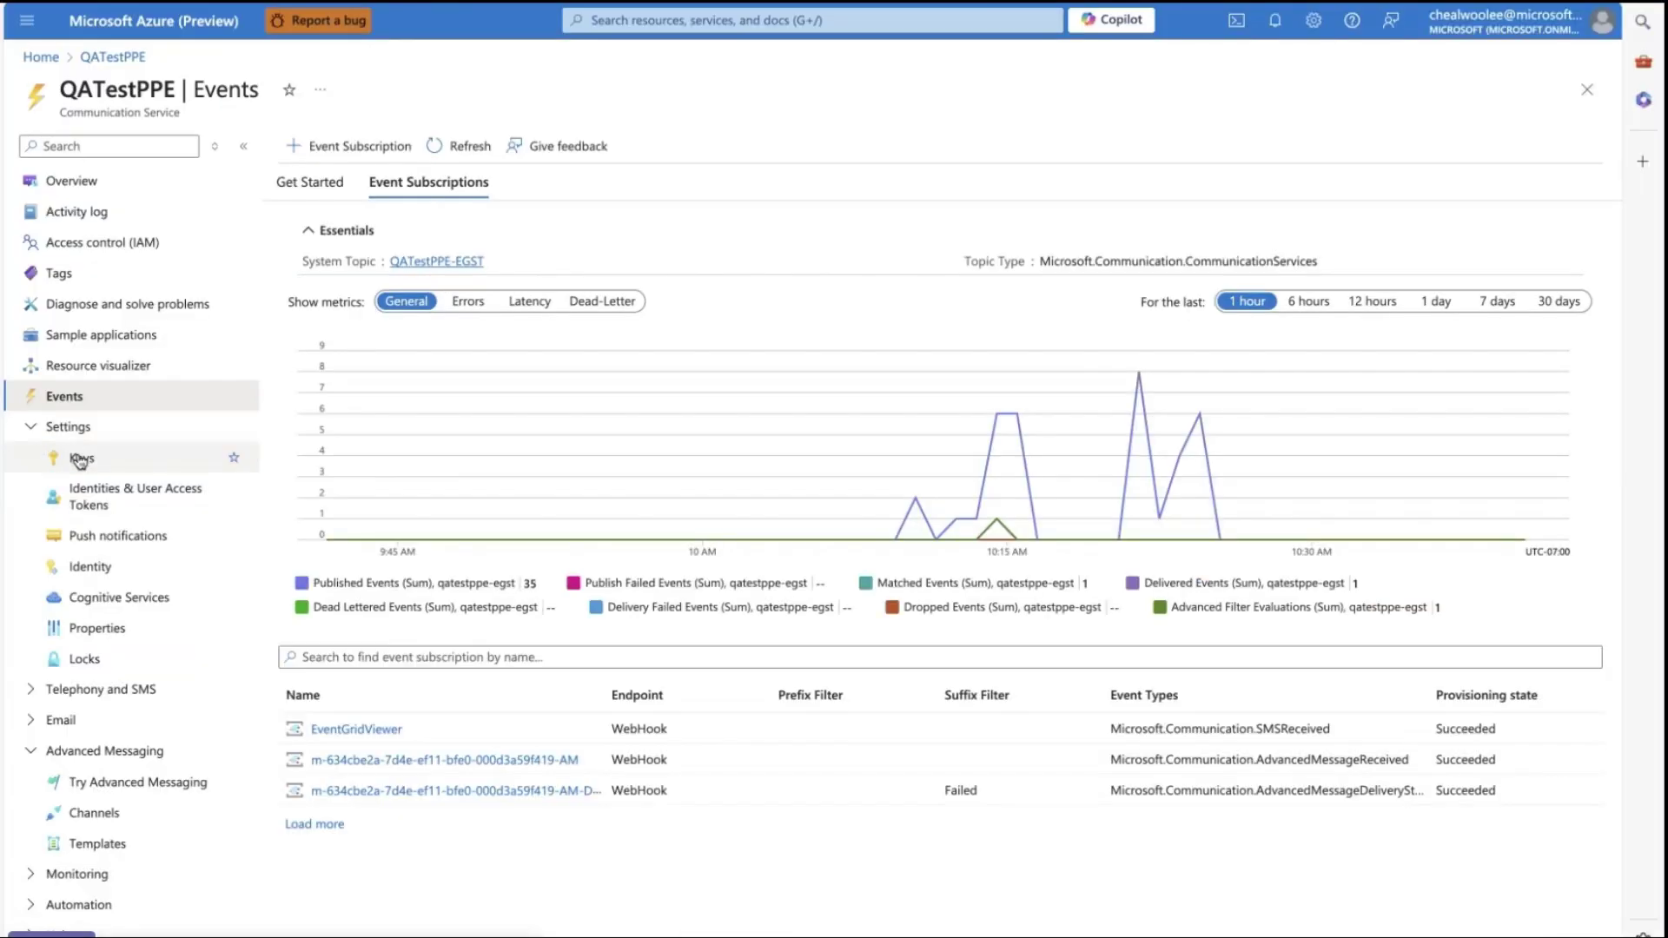
{"action": "left_click", "coordinate": [80, 459]}
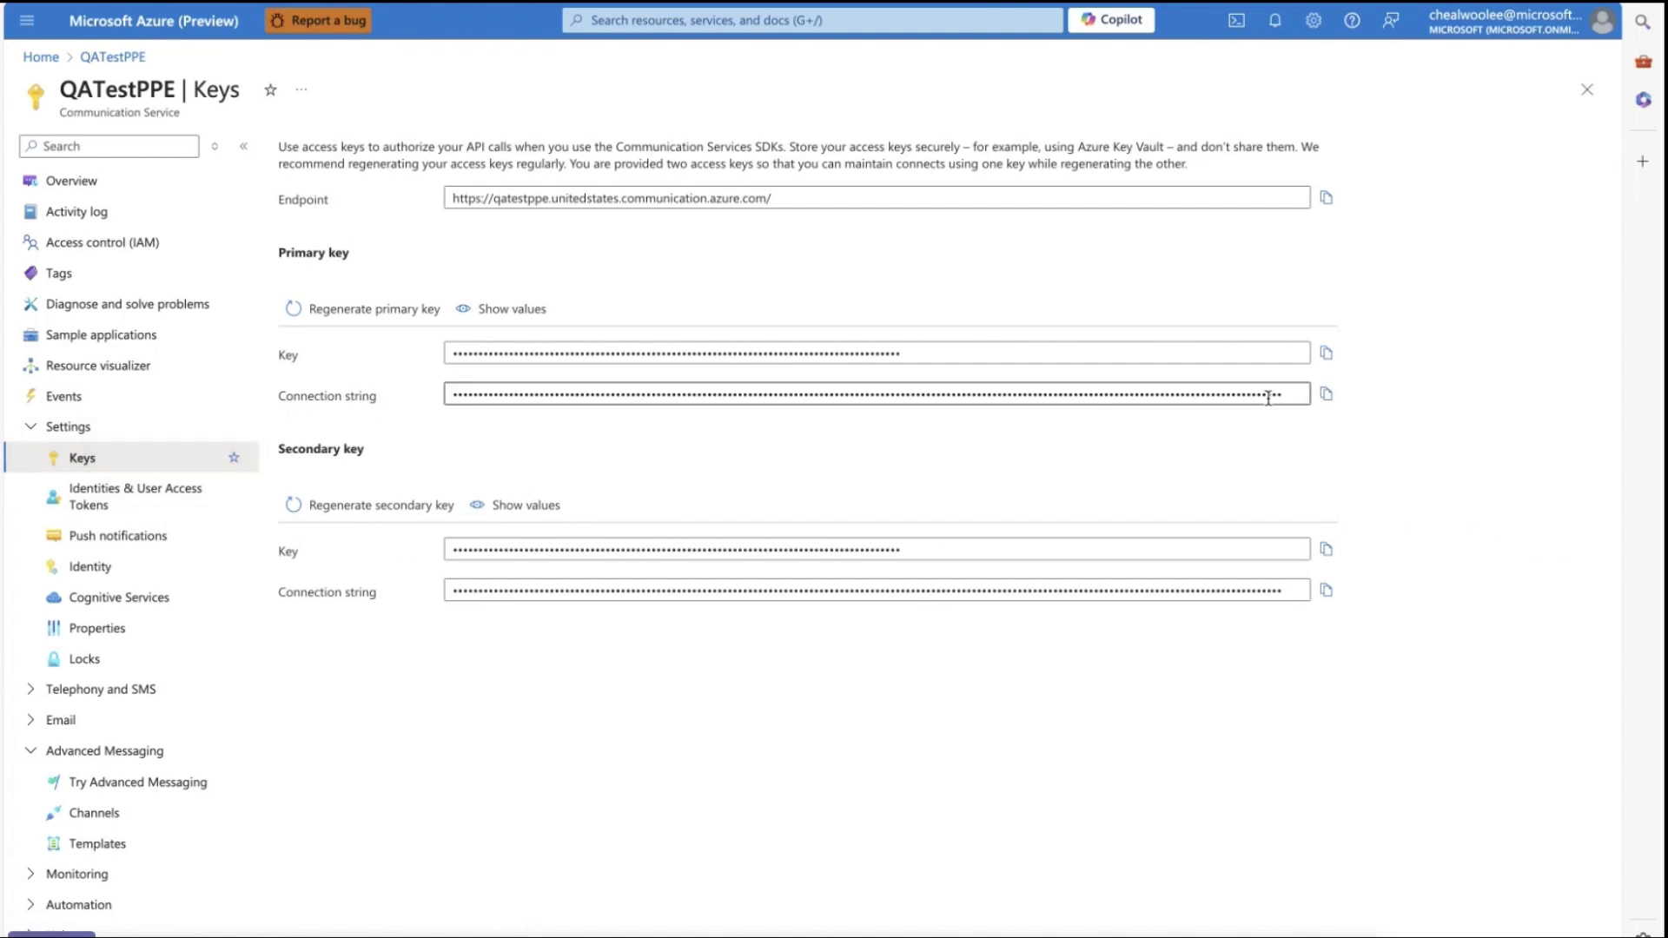
Copy the primary connection string from QATestPPE's Keys page
{"action": "left_click", "coordinate": [1332, 398]}
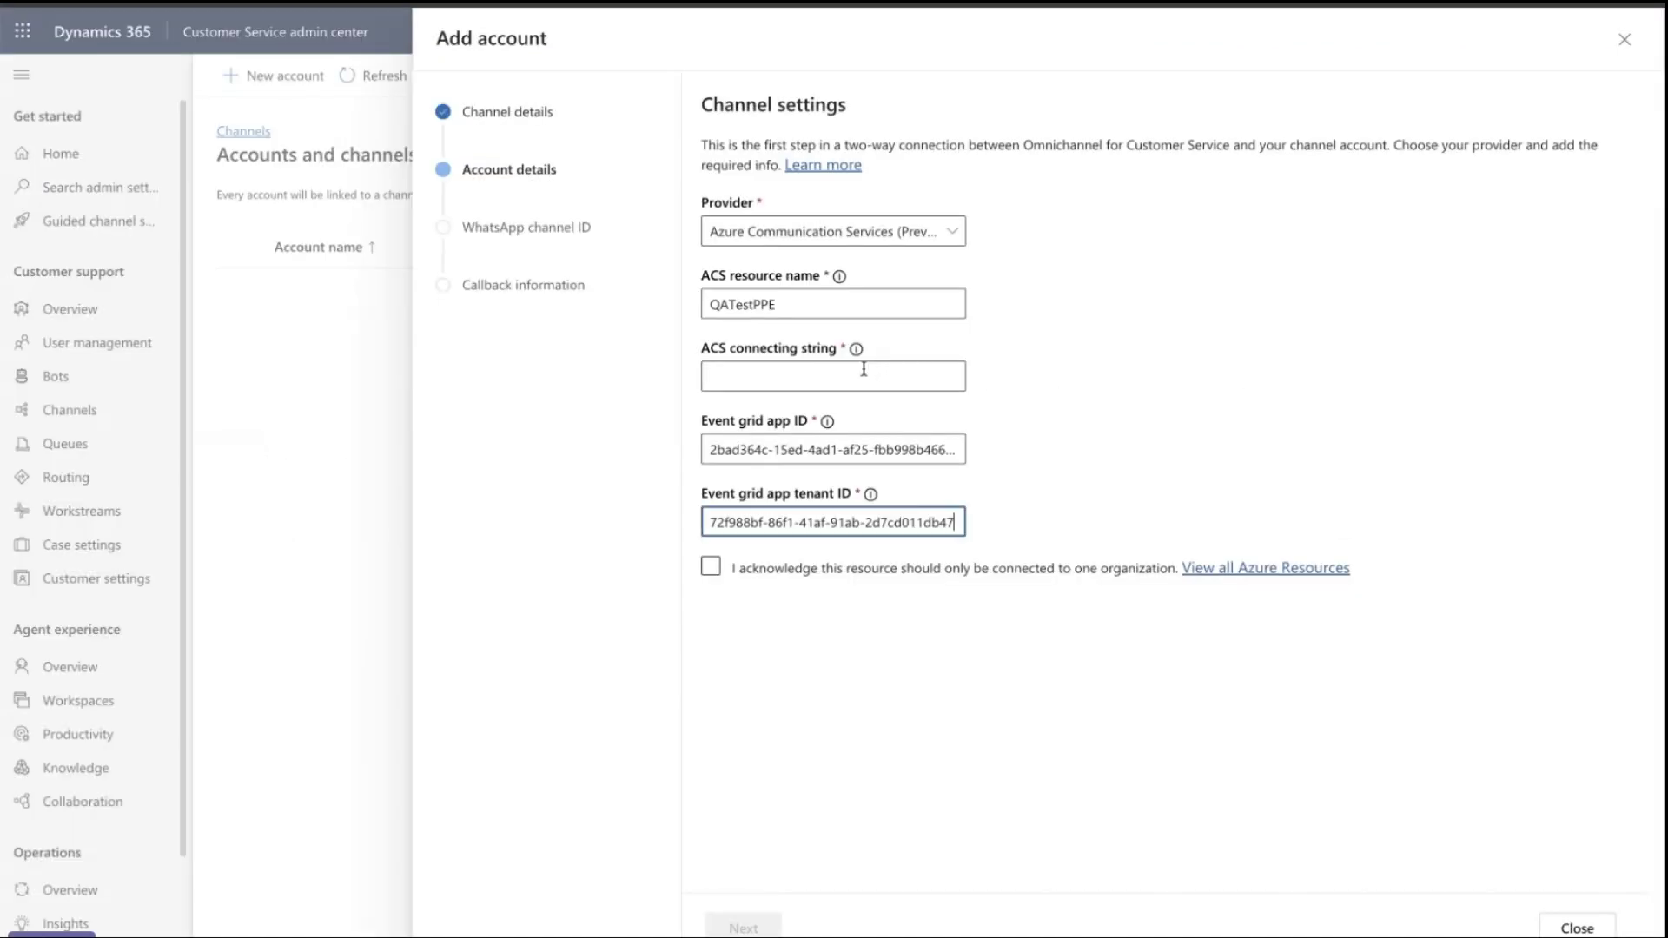
Paste the ACS connection string and acknowledge the resource serves only one organization
{"action": "left_click", "coordinate": [858, 376]}
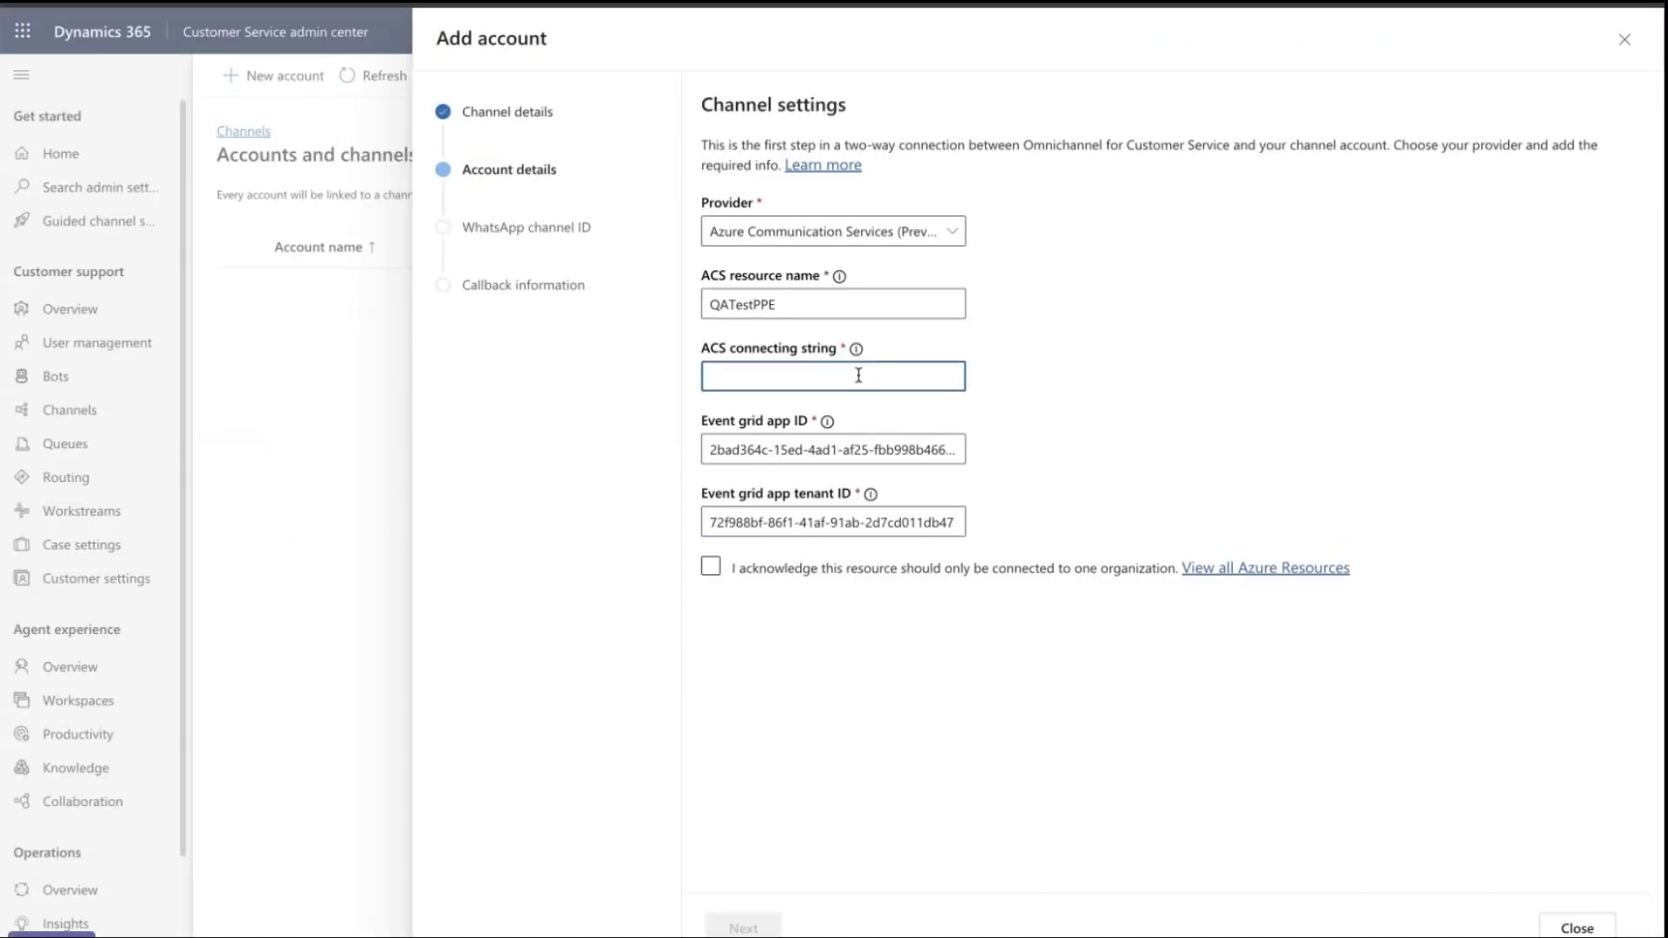
{"action": "key", "text": "ctrl+v"}
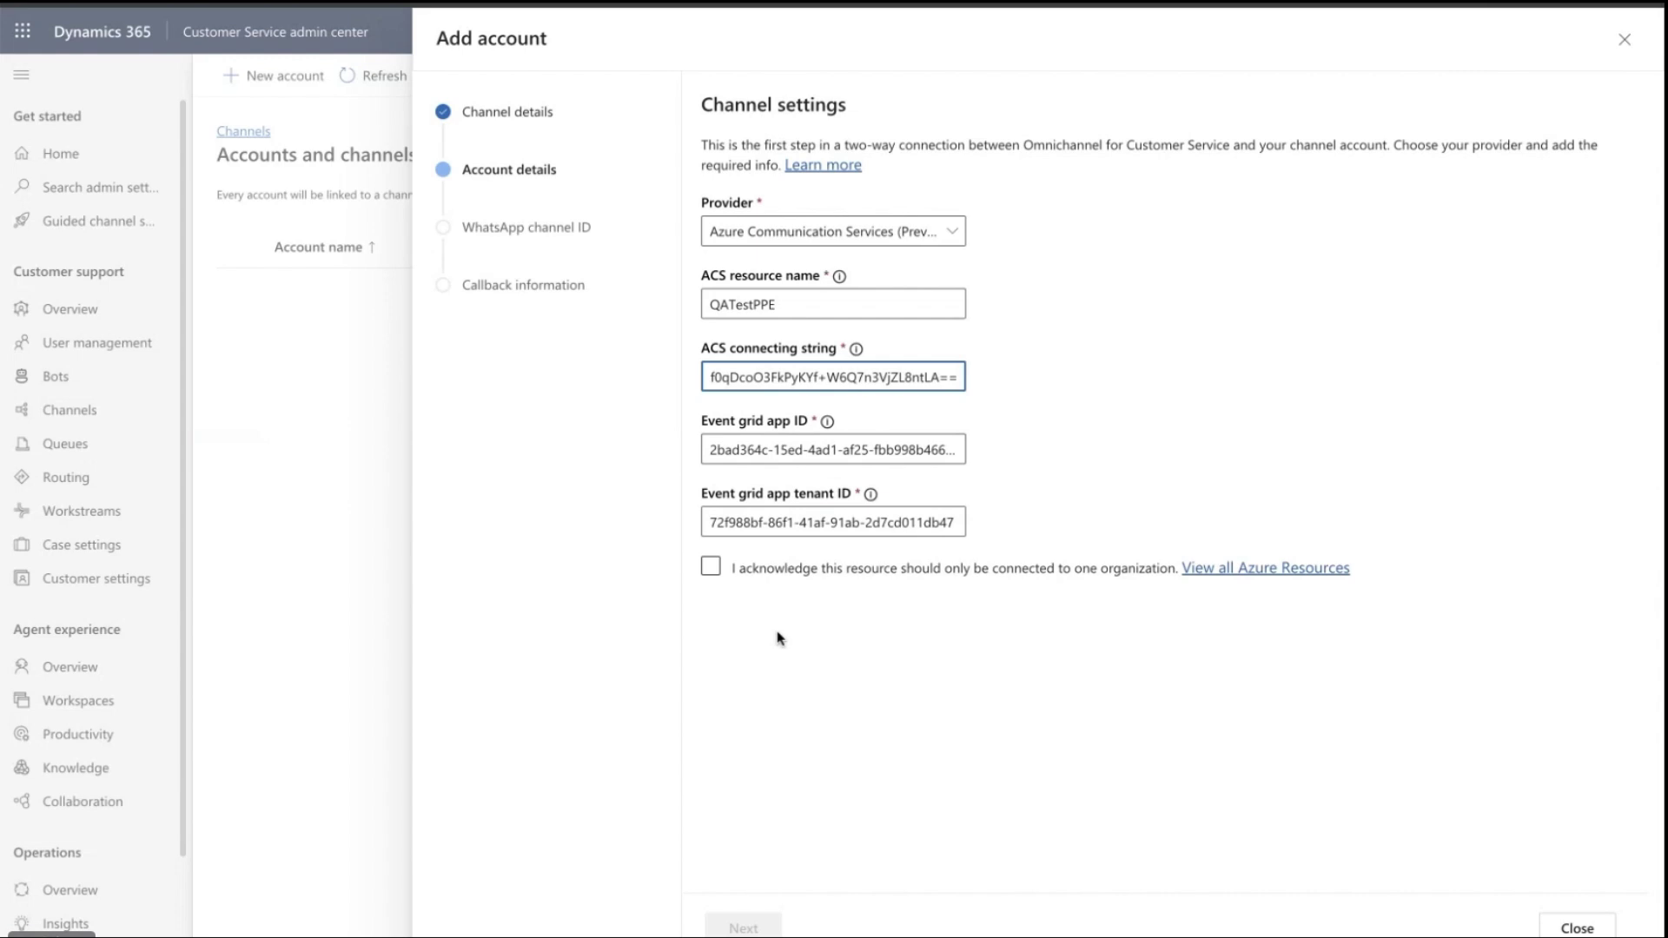
{"action": "left_click", "coordinate": [774, 643]}
{"action": "left_click", "coordinate": [711, 569]}
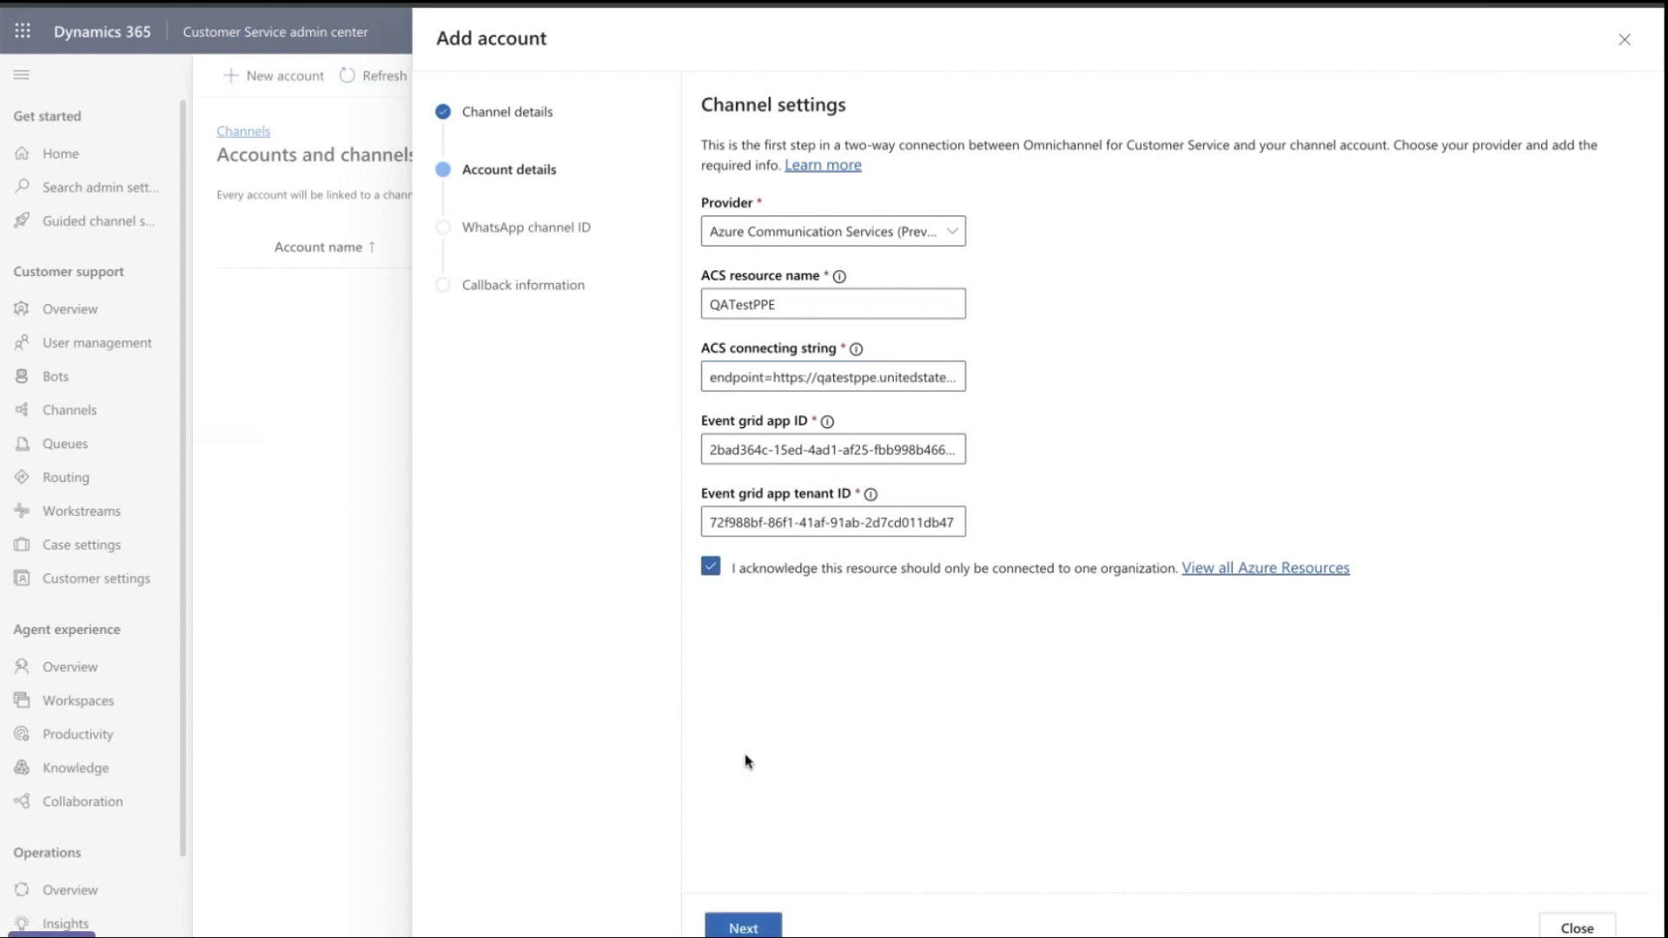
Add WhatsApp channel ID 'Sale number 1' and continue to callback information
{"action": "left_click", "coordinate": [744, 926]}
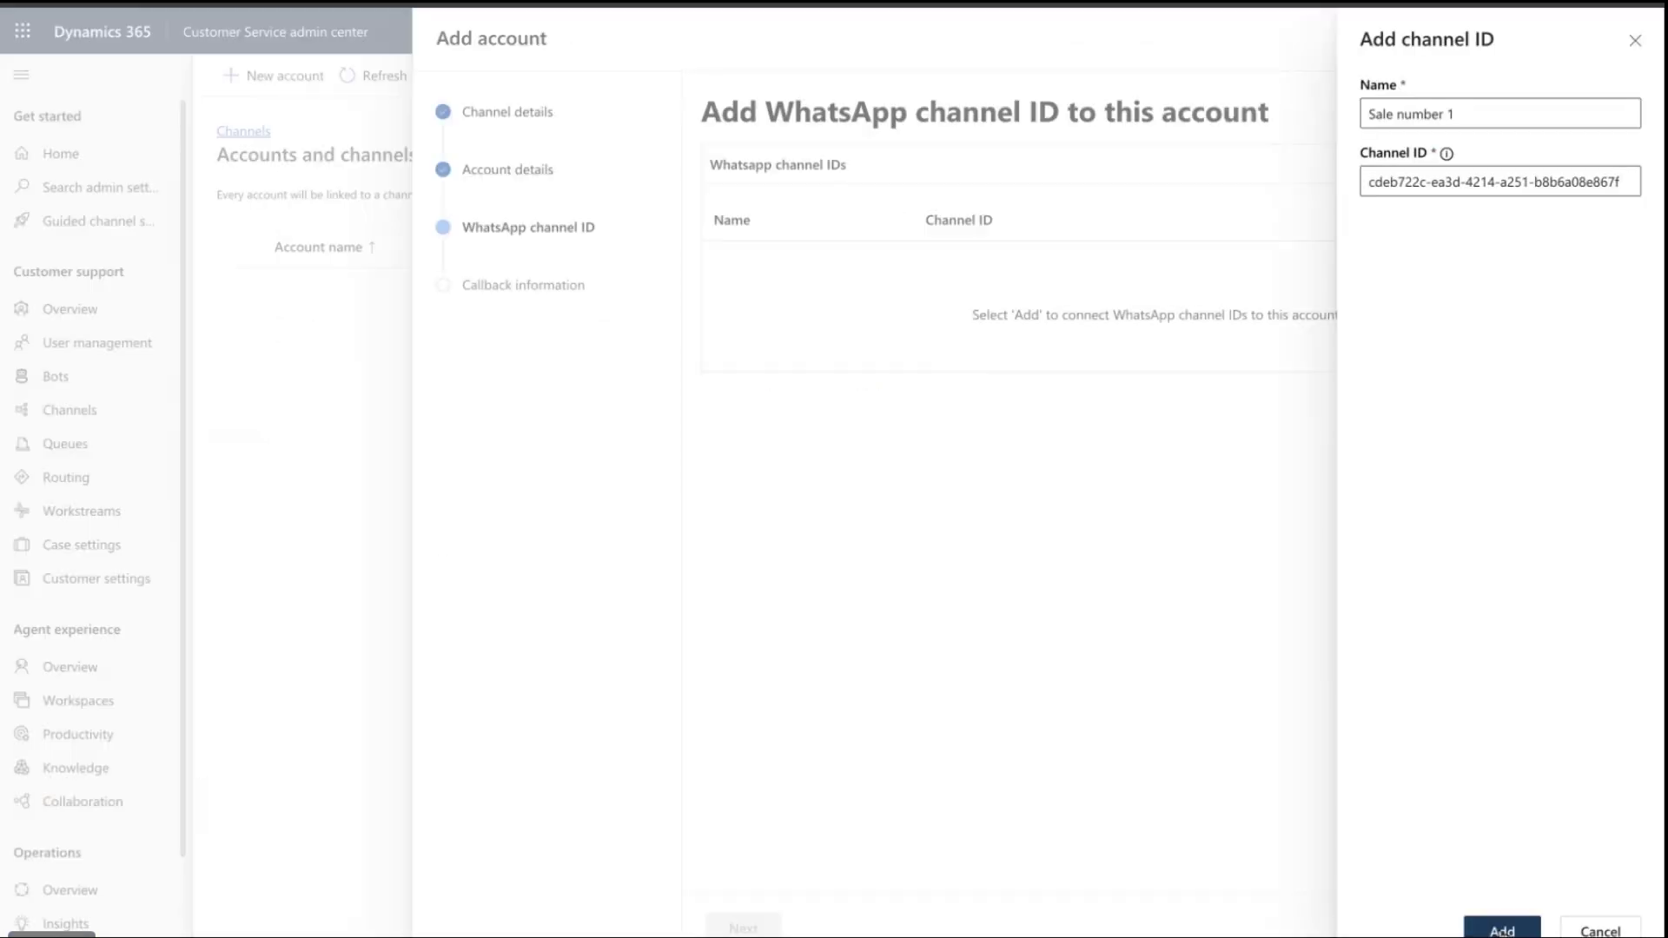
{"action": "left_click", "coordinate": [1502, 928]}
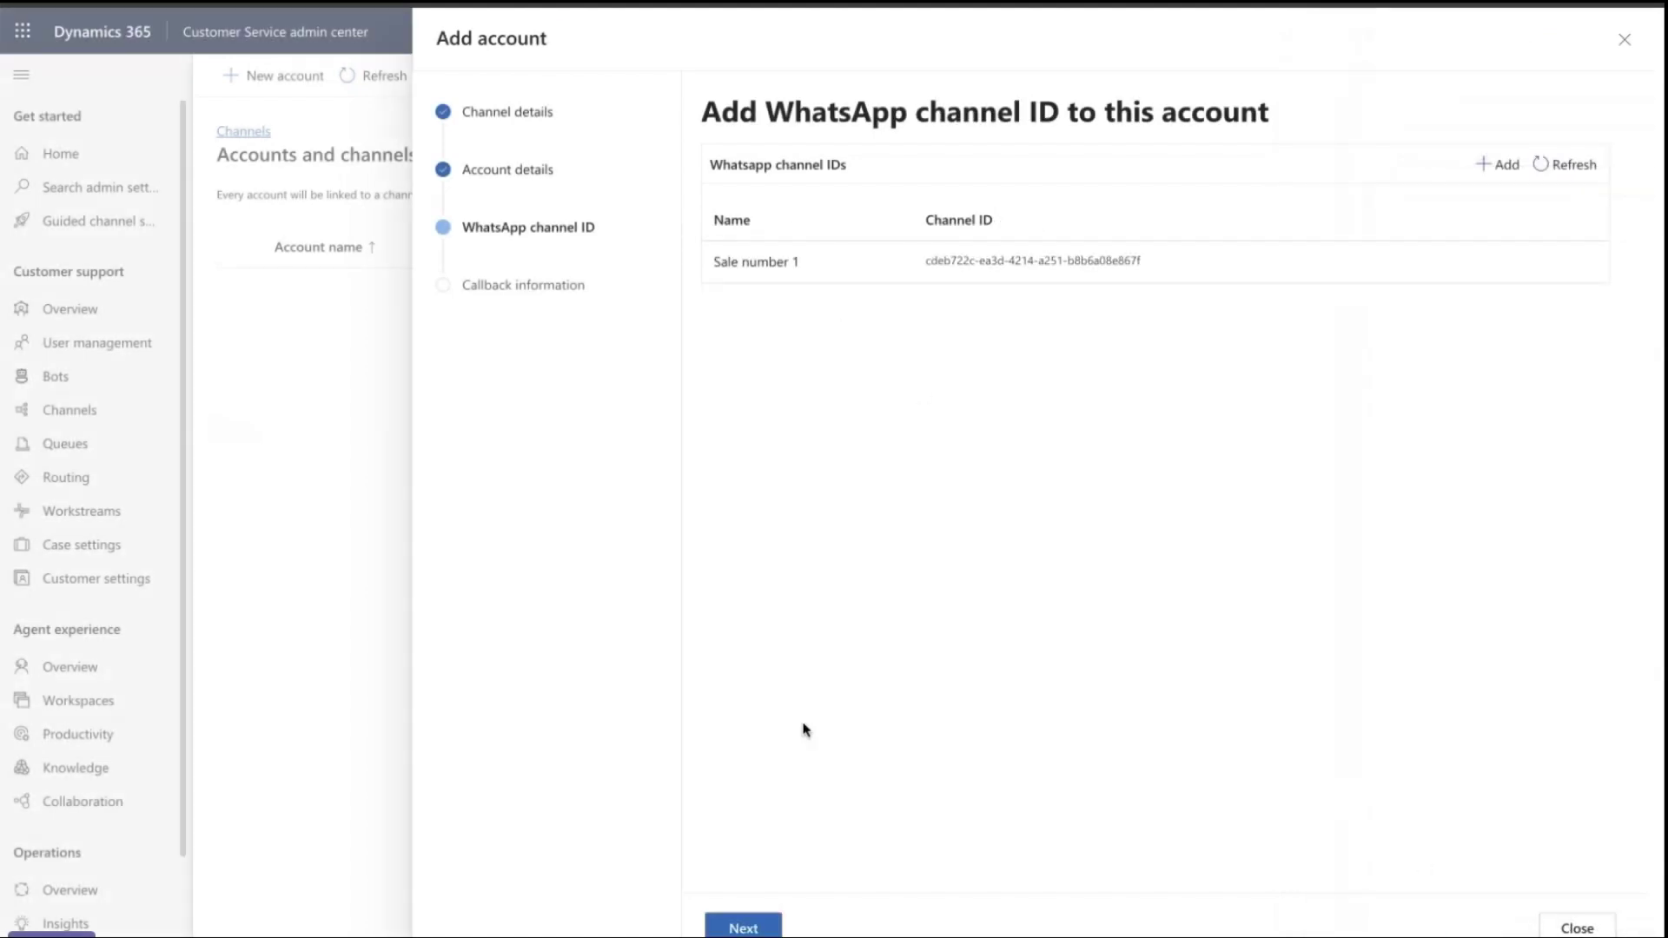
{"action": "left_click", "coordinate": [744, 928]}
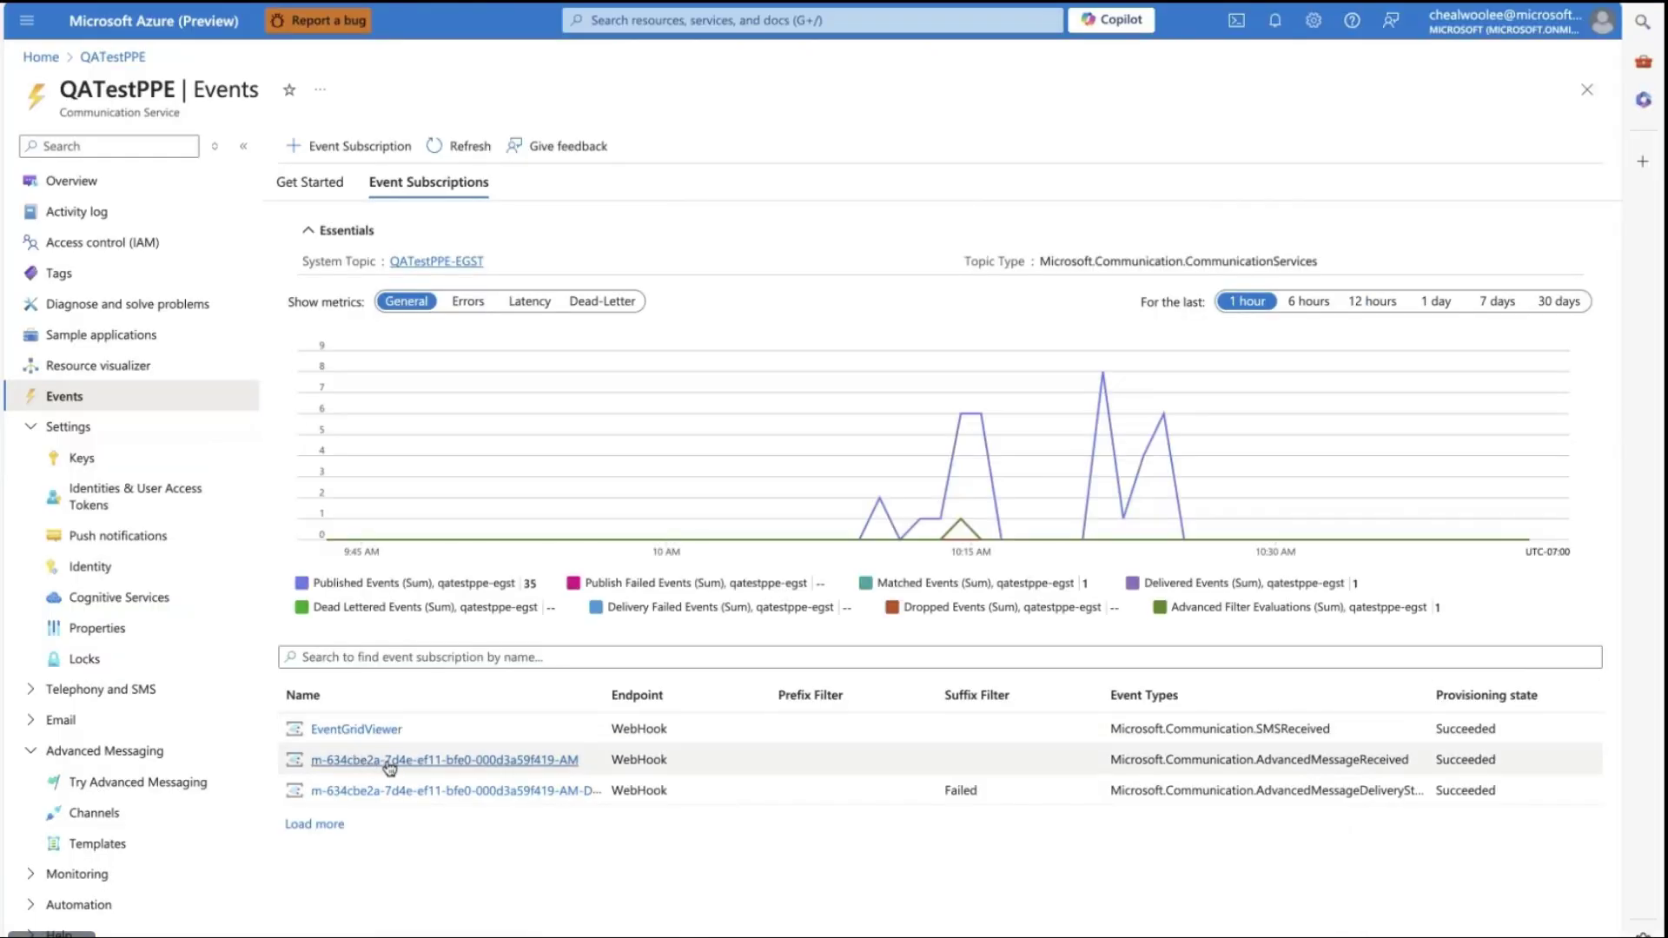
Review the AdvancedMessageReceived subscription's event filters and webhook endpoint in Azure
{"action": "left_click", "coordinate": [390, 761]}
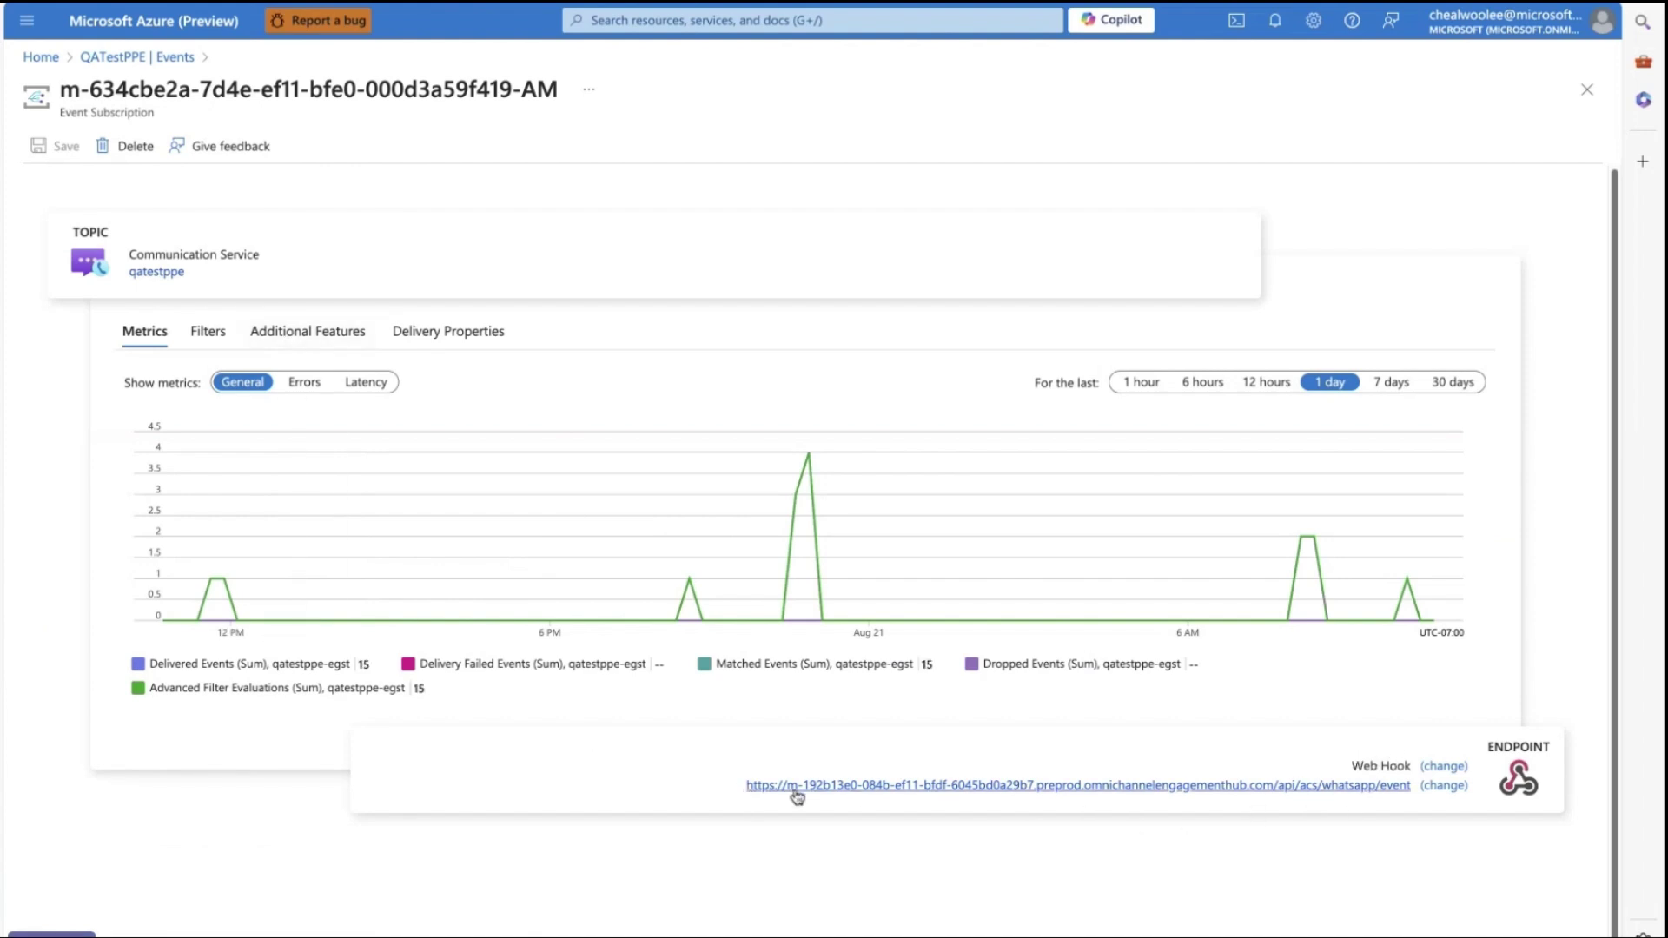
{"action": "left_click", "coordinate": [236, 336]}
{"action": "scroll", "coordinate": [243, 348], "scroll_direction": "down", "scroll_amount": 2}
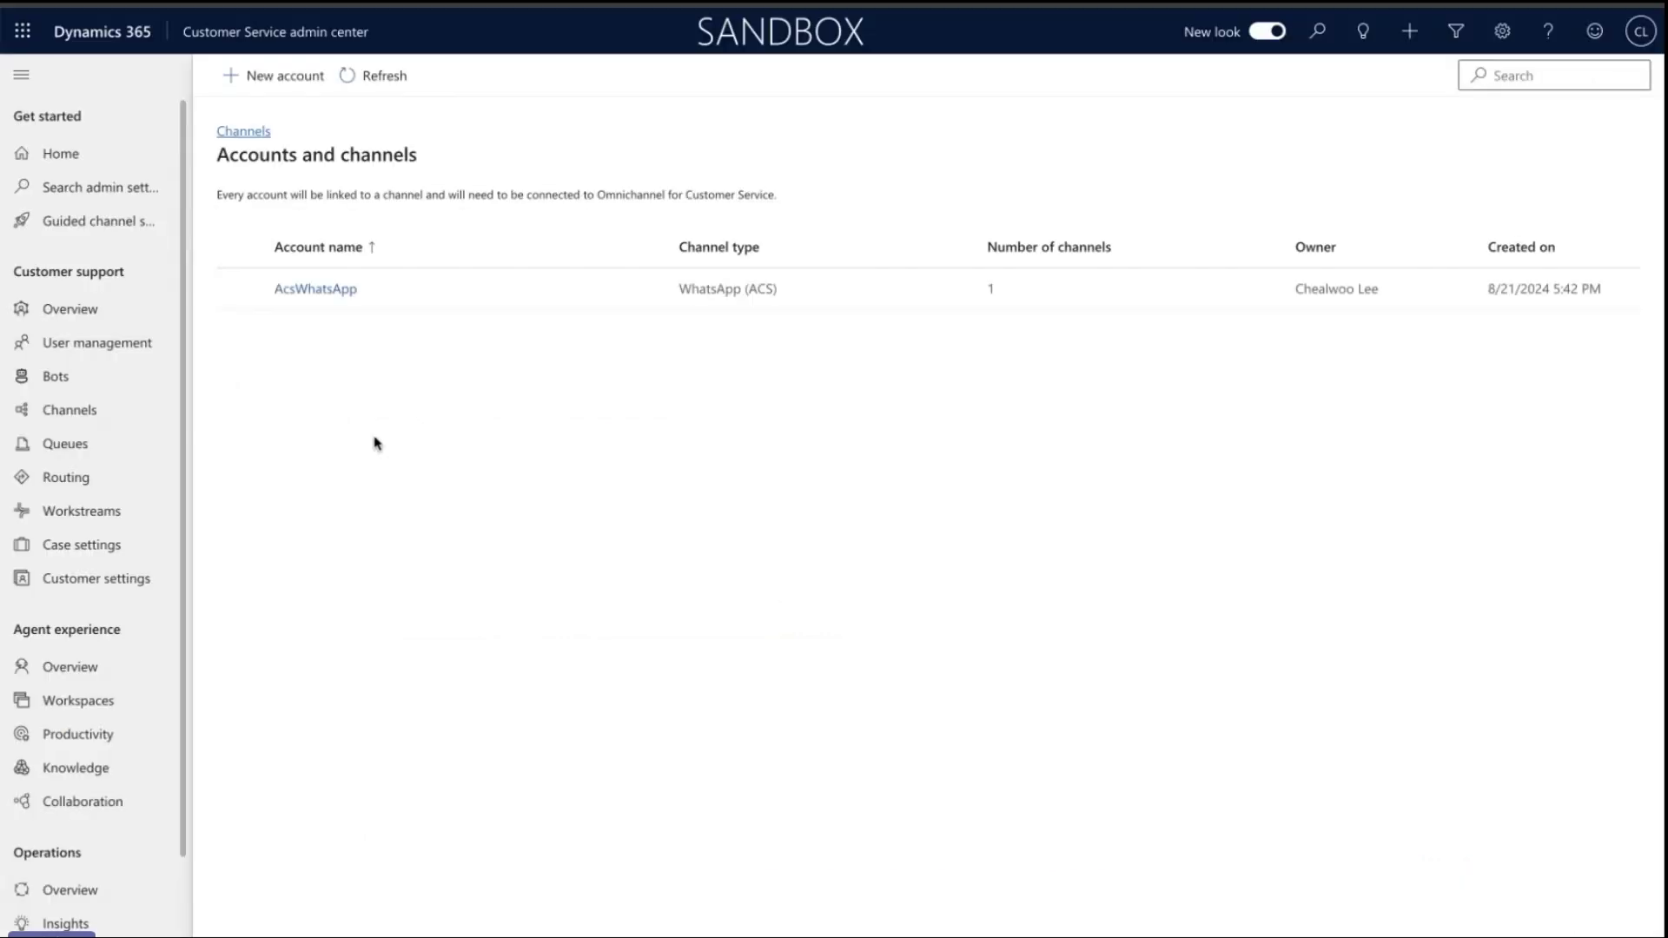
Create workstream 'WhatsApp WS' of type Messaging on the WhatsApp channel
{"action": "left_click", "coordinate": [93, 518]}
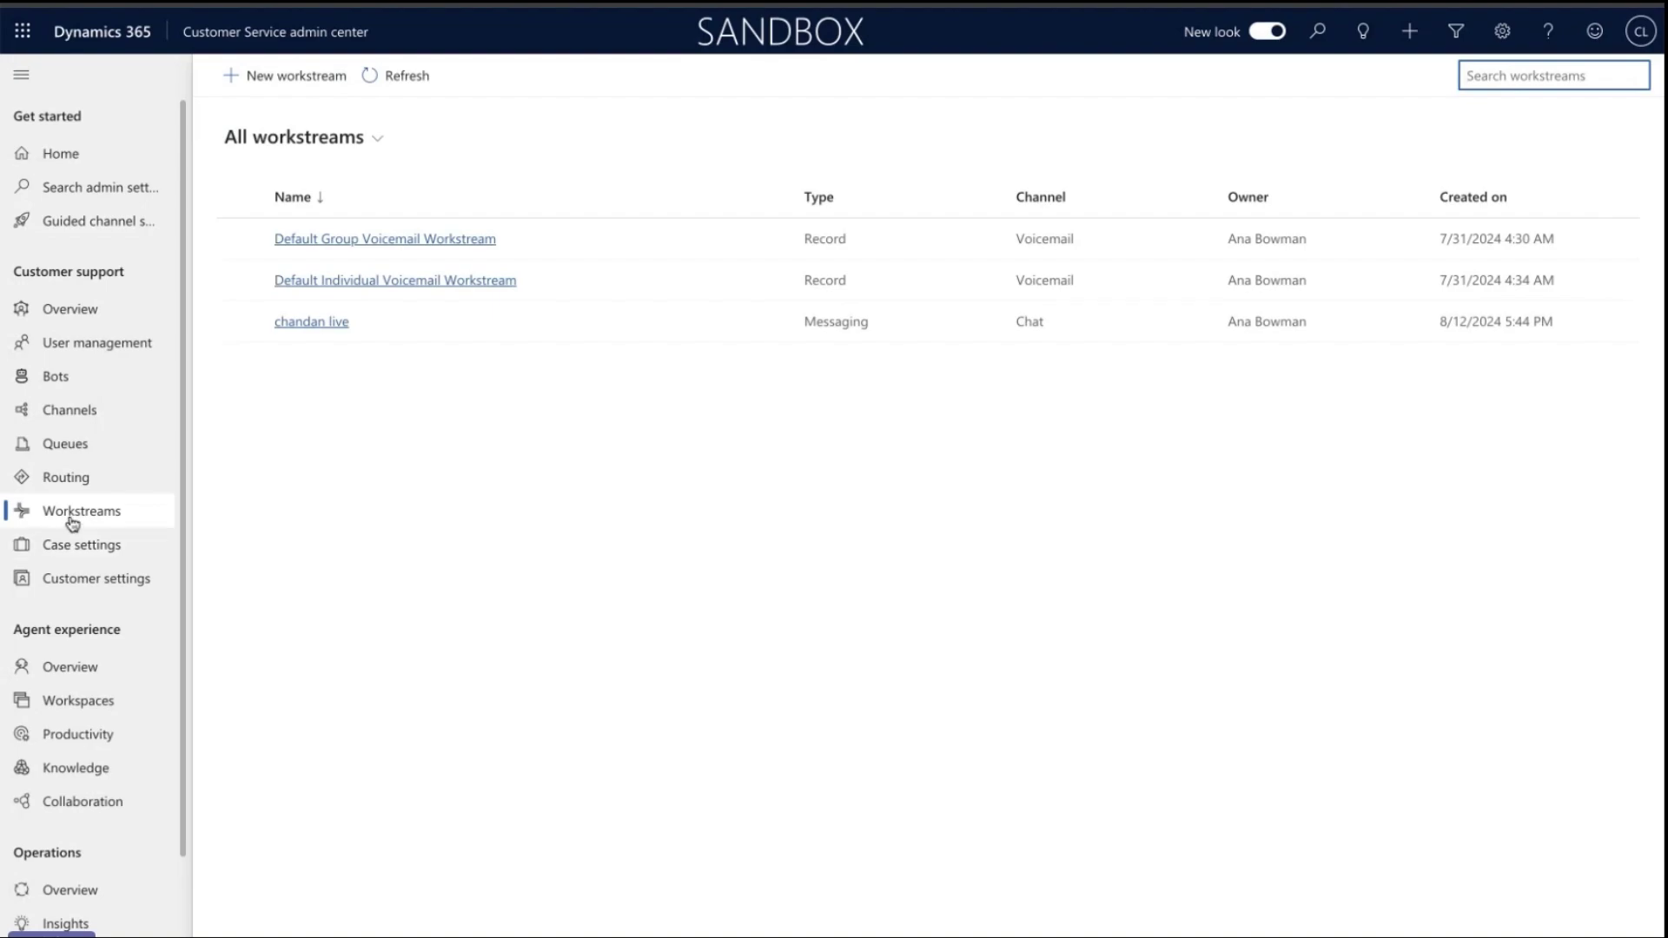
{"action": "left_click", "coordinate": [278, 78]}
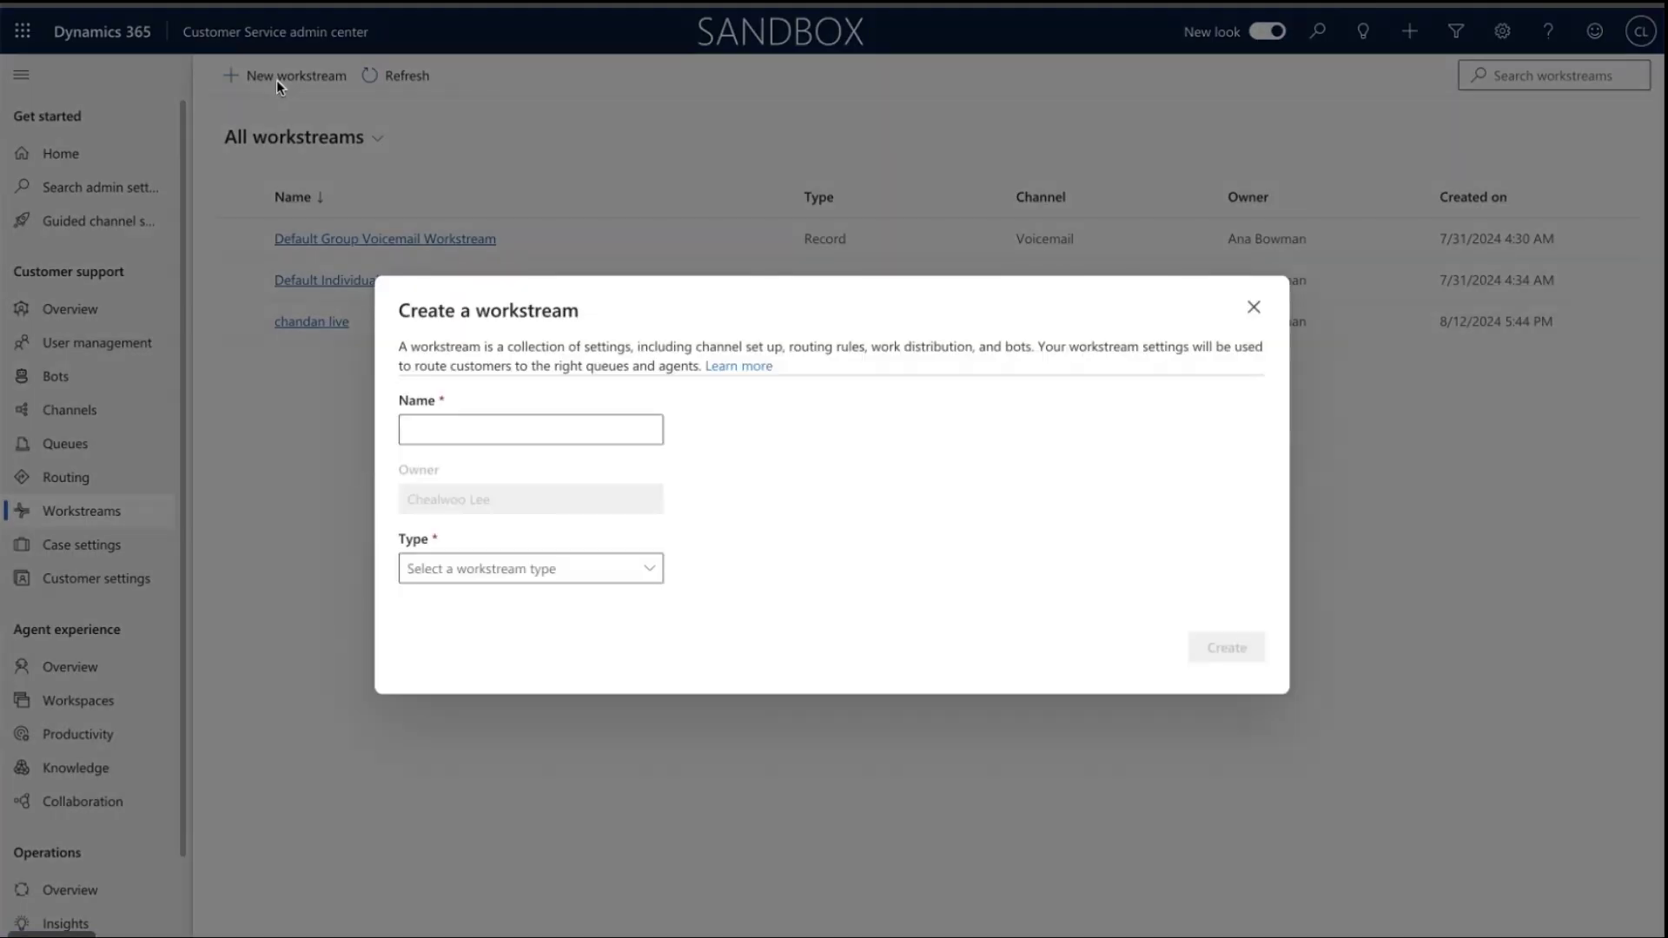
{"action": "left_click", "coordinate": [485, 431]}
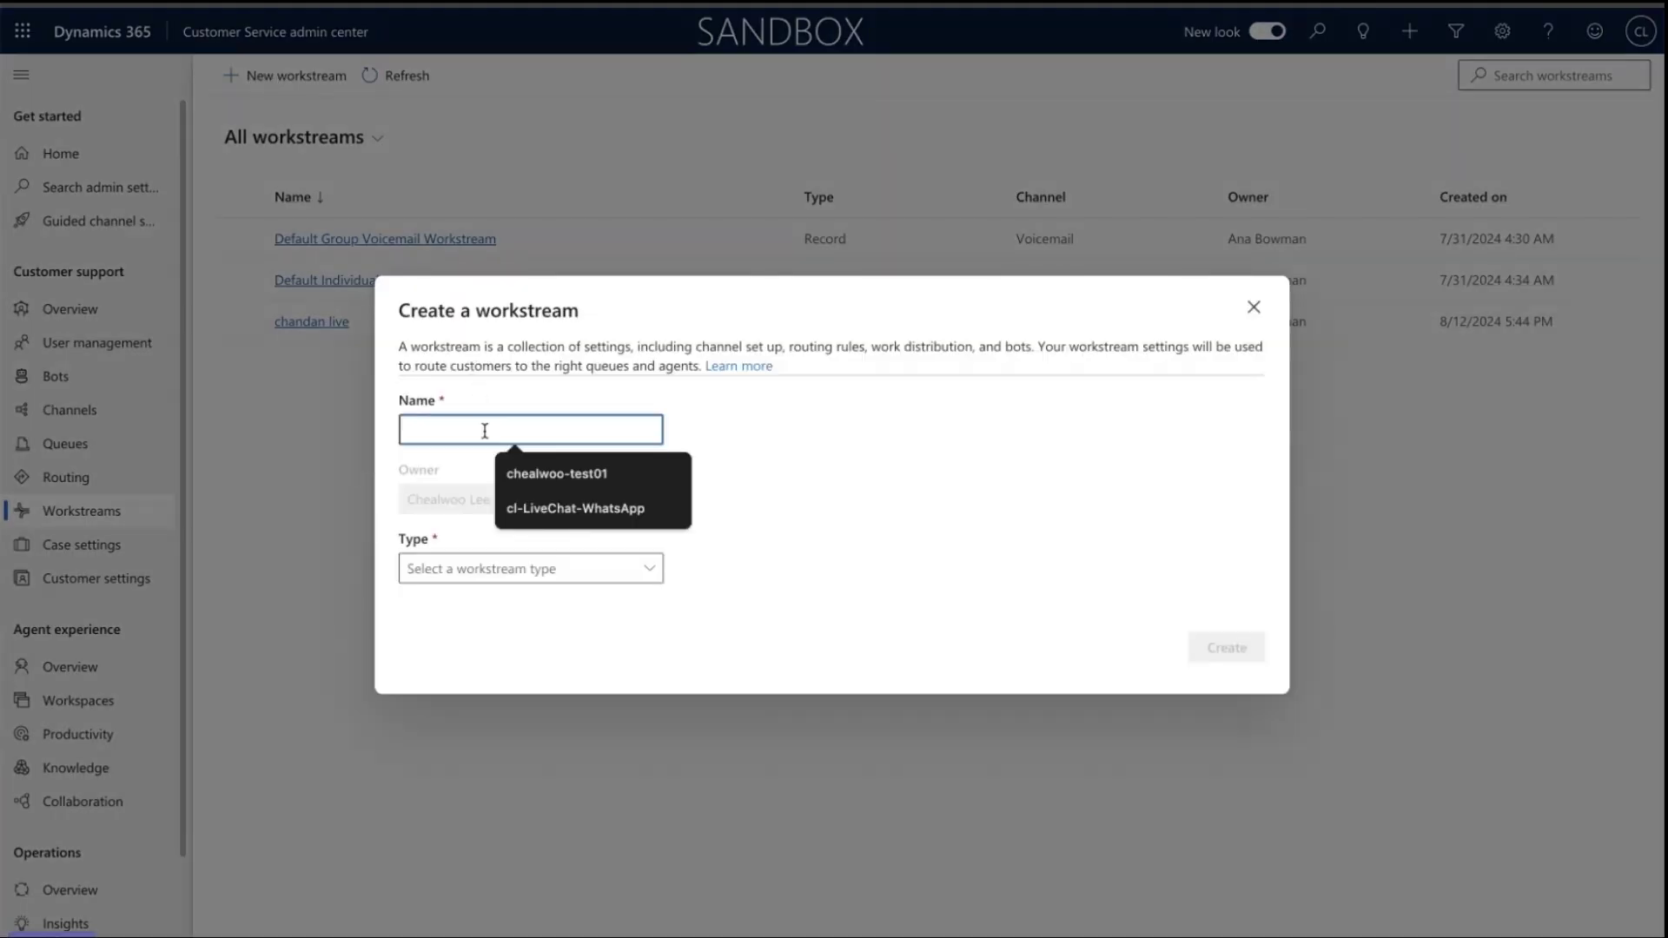
{"action": "type", "text": "WhatsApp WS"}
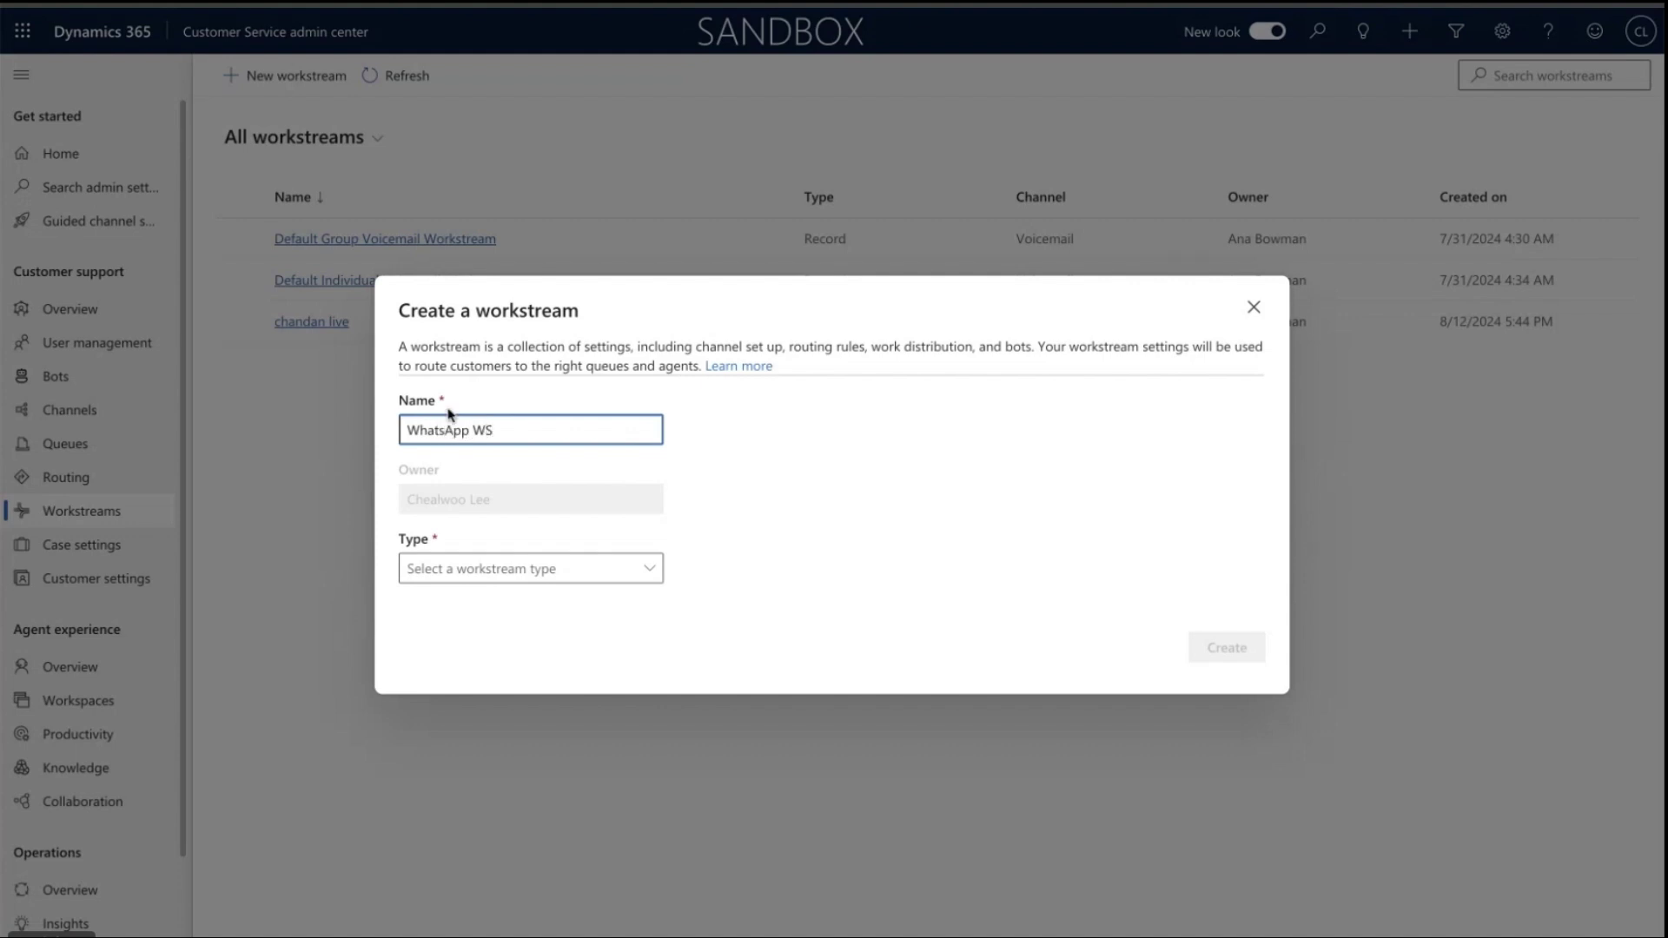
{"action": "left_click", "coordinate": [536, 575]}
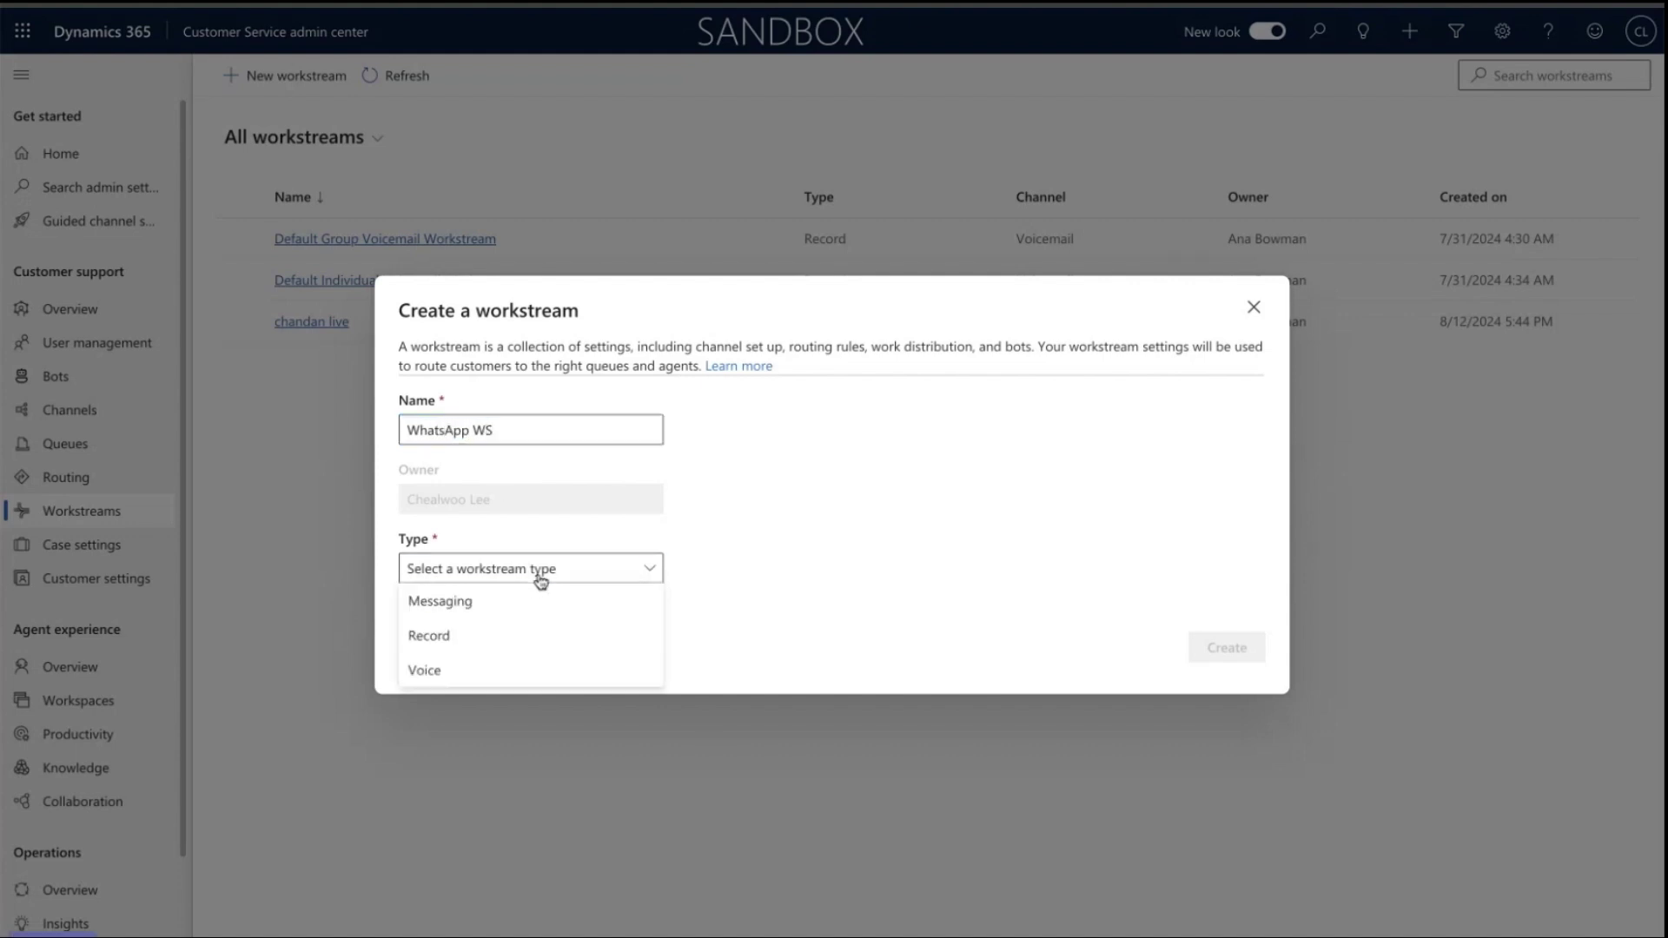
{"action": "left_click", "coordinate": [439, 608]}
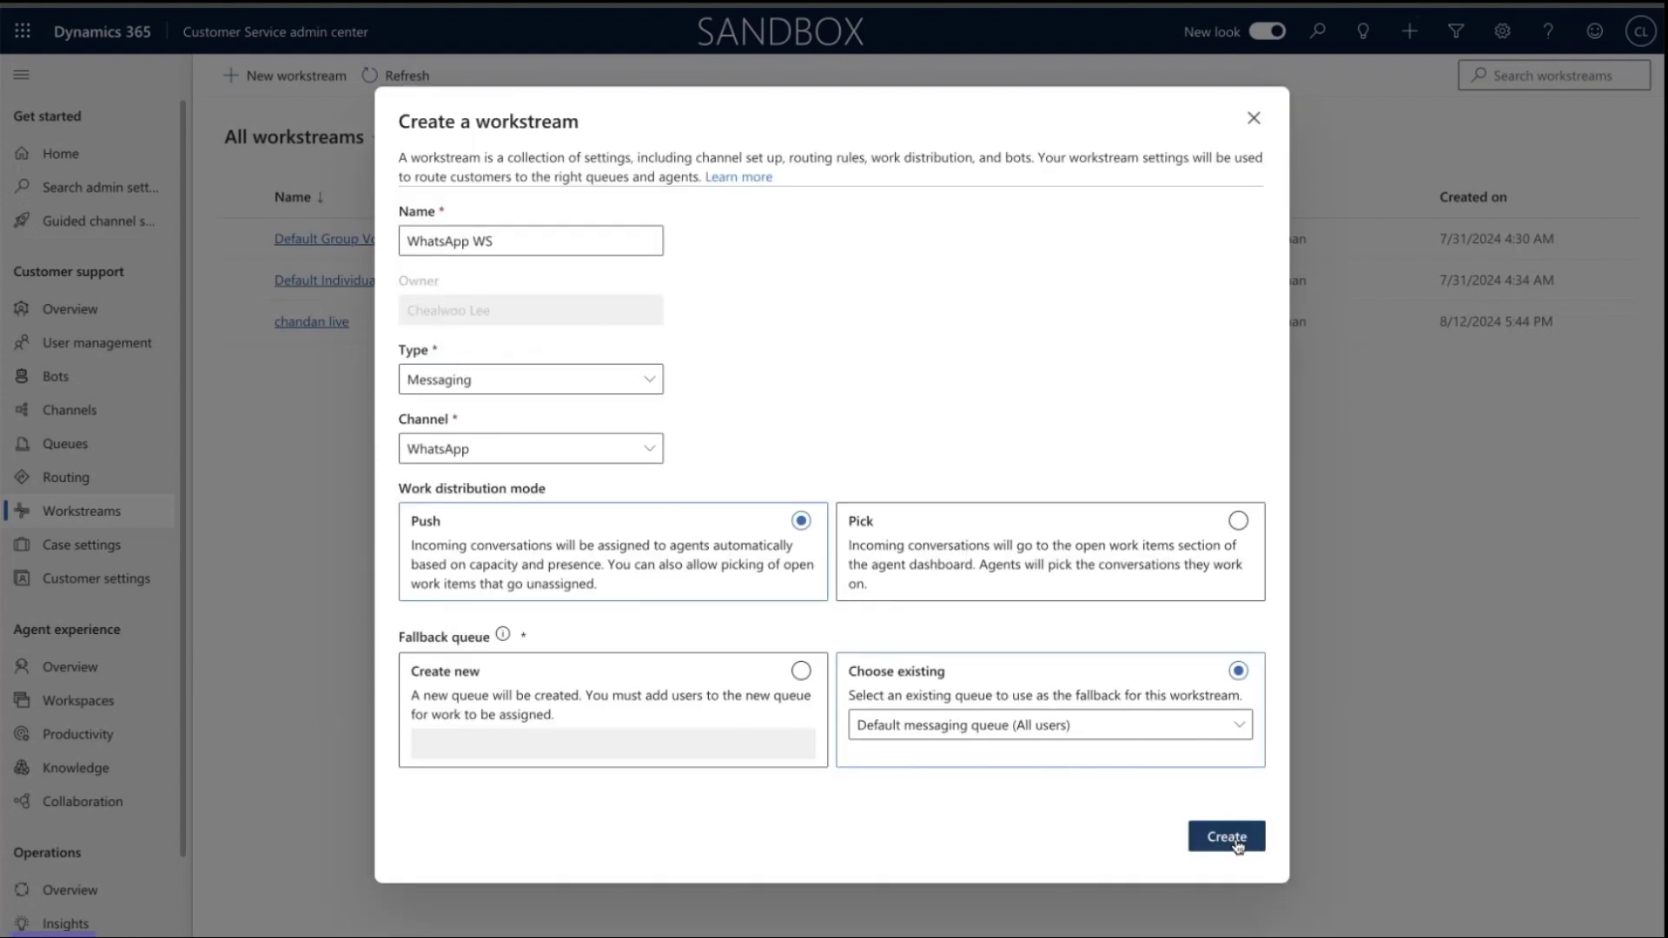
{"action": "left_click", "coordinate": [1235, 839]}
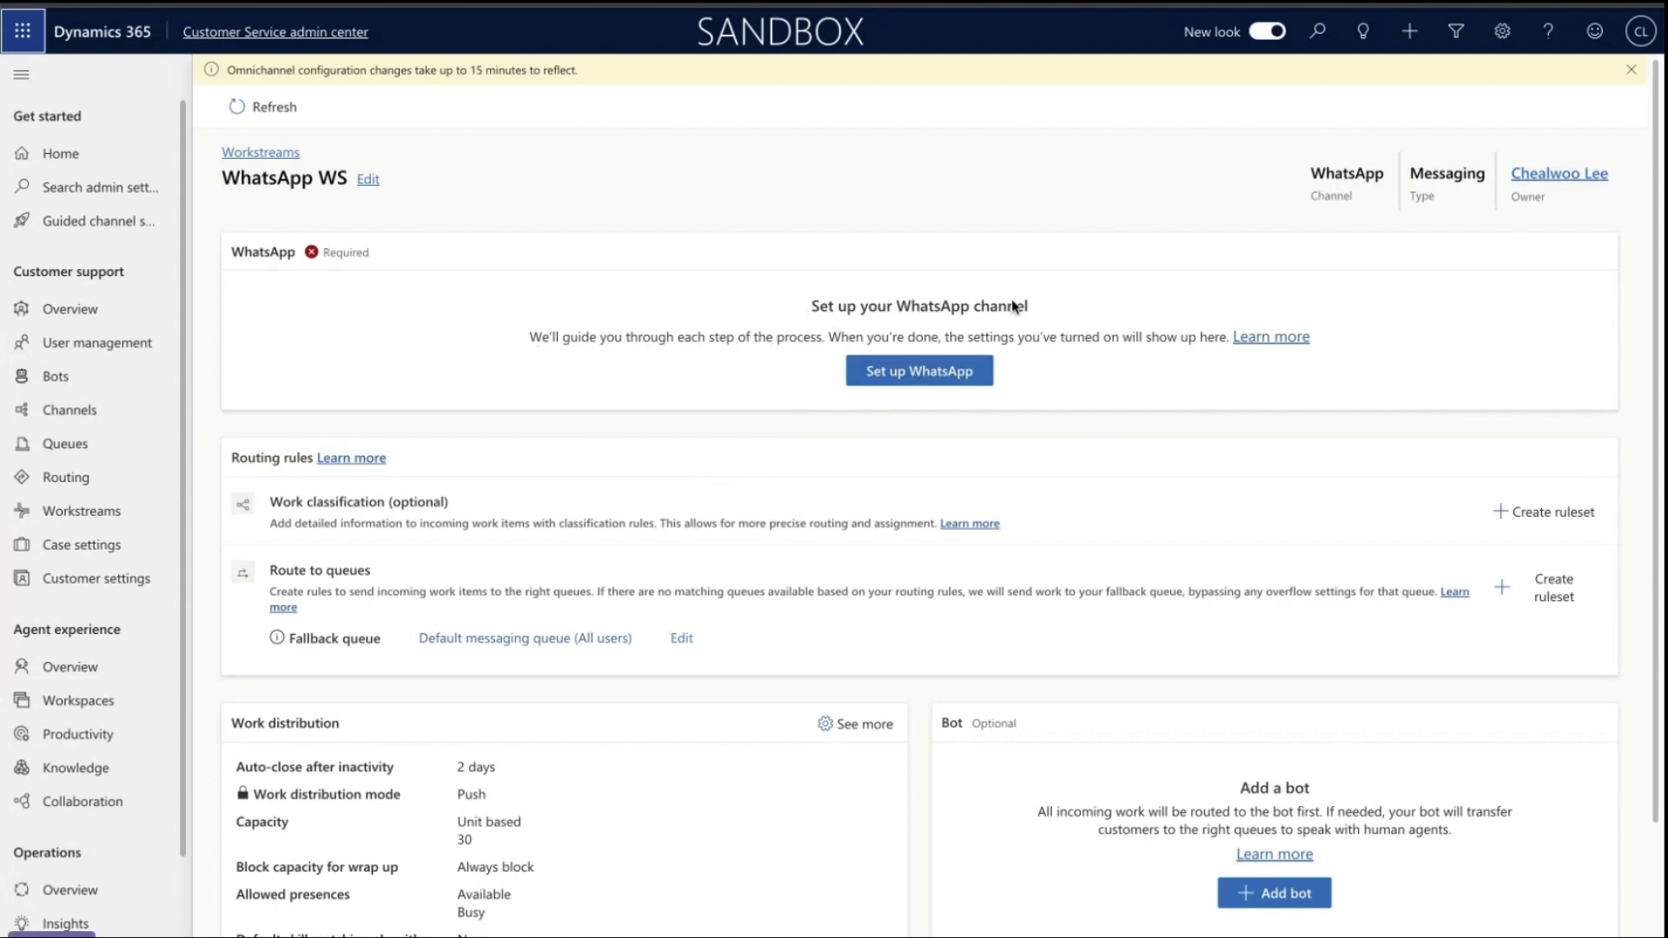
Create a WhatsApp Channel on Sale number 1 with English - United States, default behaviors and file attachments
{"action": "left_click", "coordinate": [911, 379]}
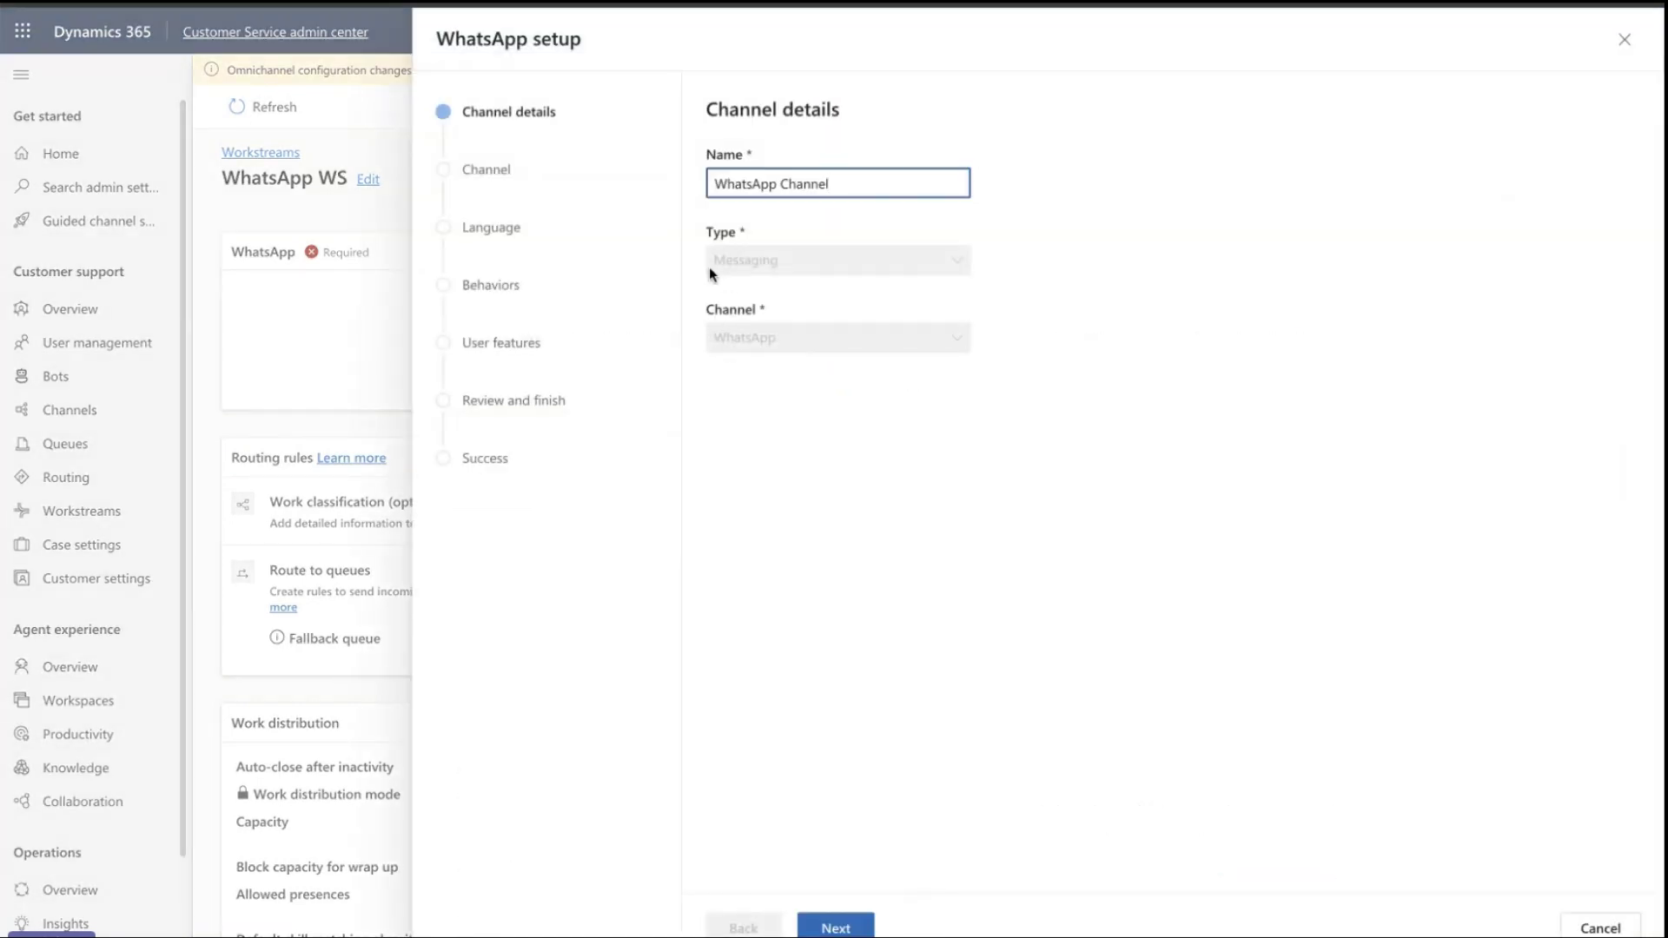
{"action": "left_click", "coordinate": [849, 926]}
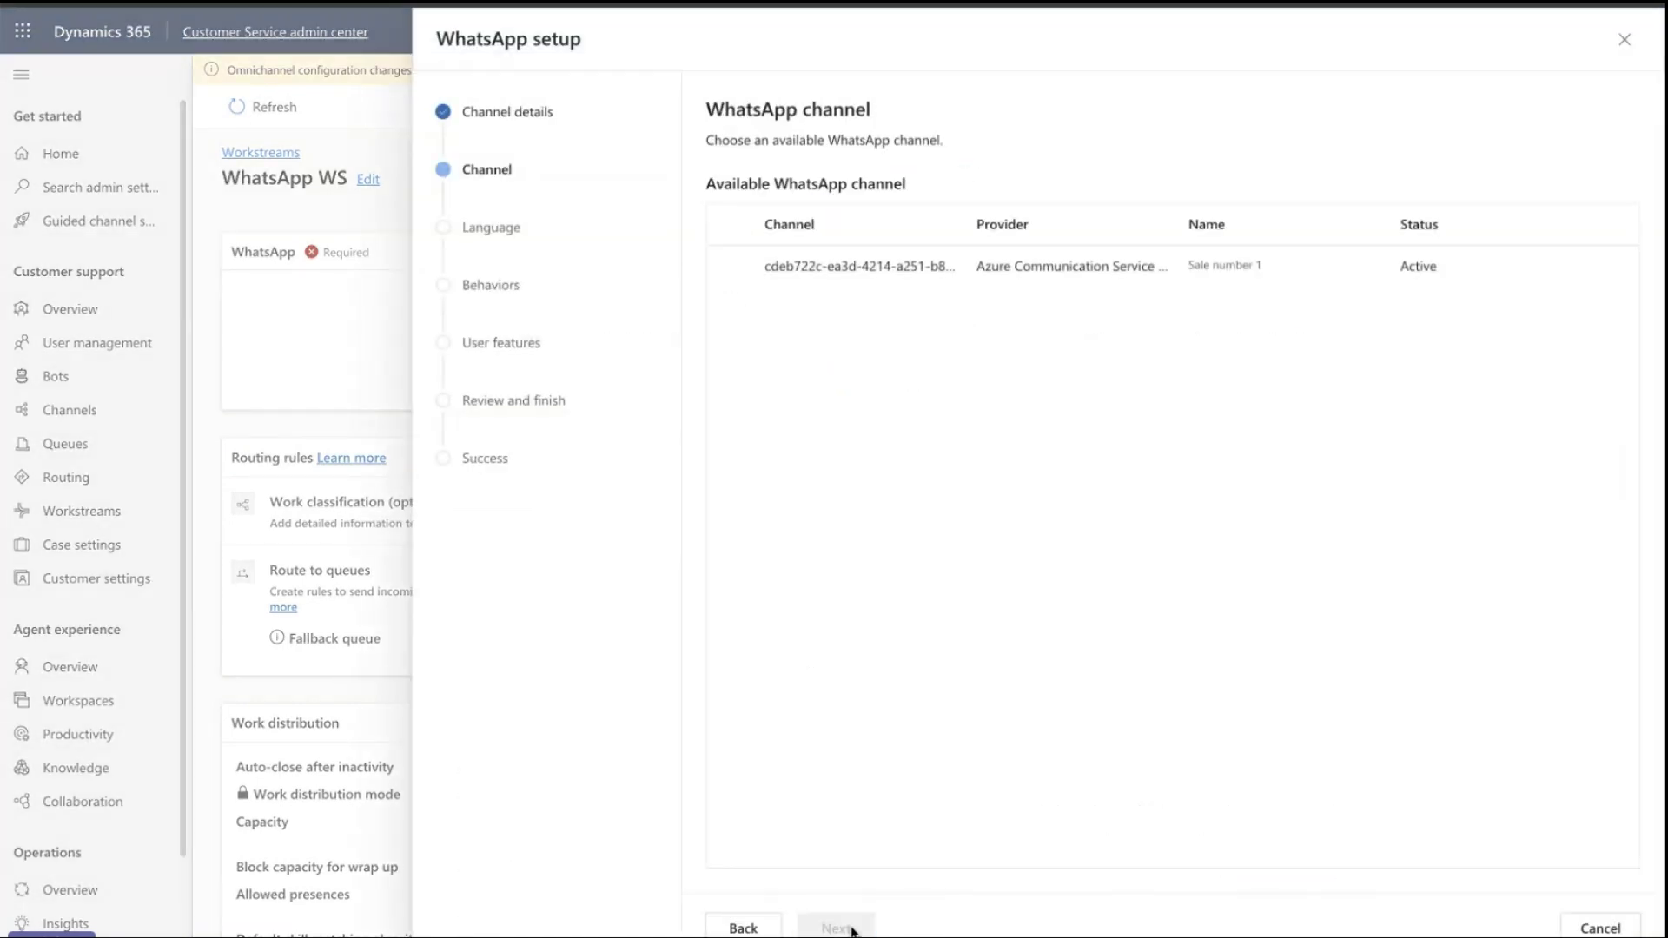
{"action": "left_click", "coordinate": [735, 269]}
{"action": "left_click", "coordinate": [836, 928]}
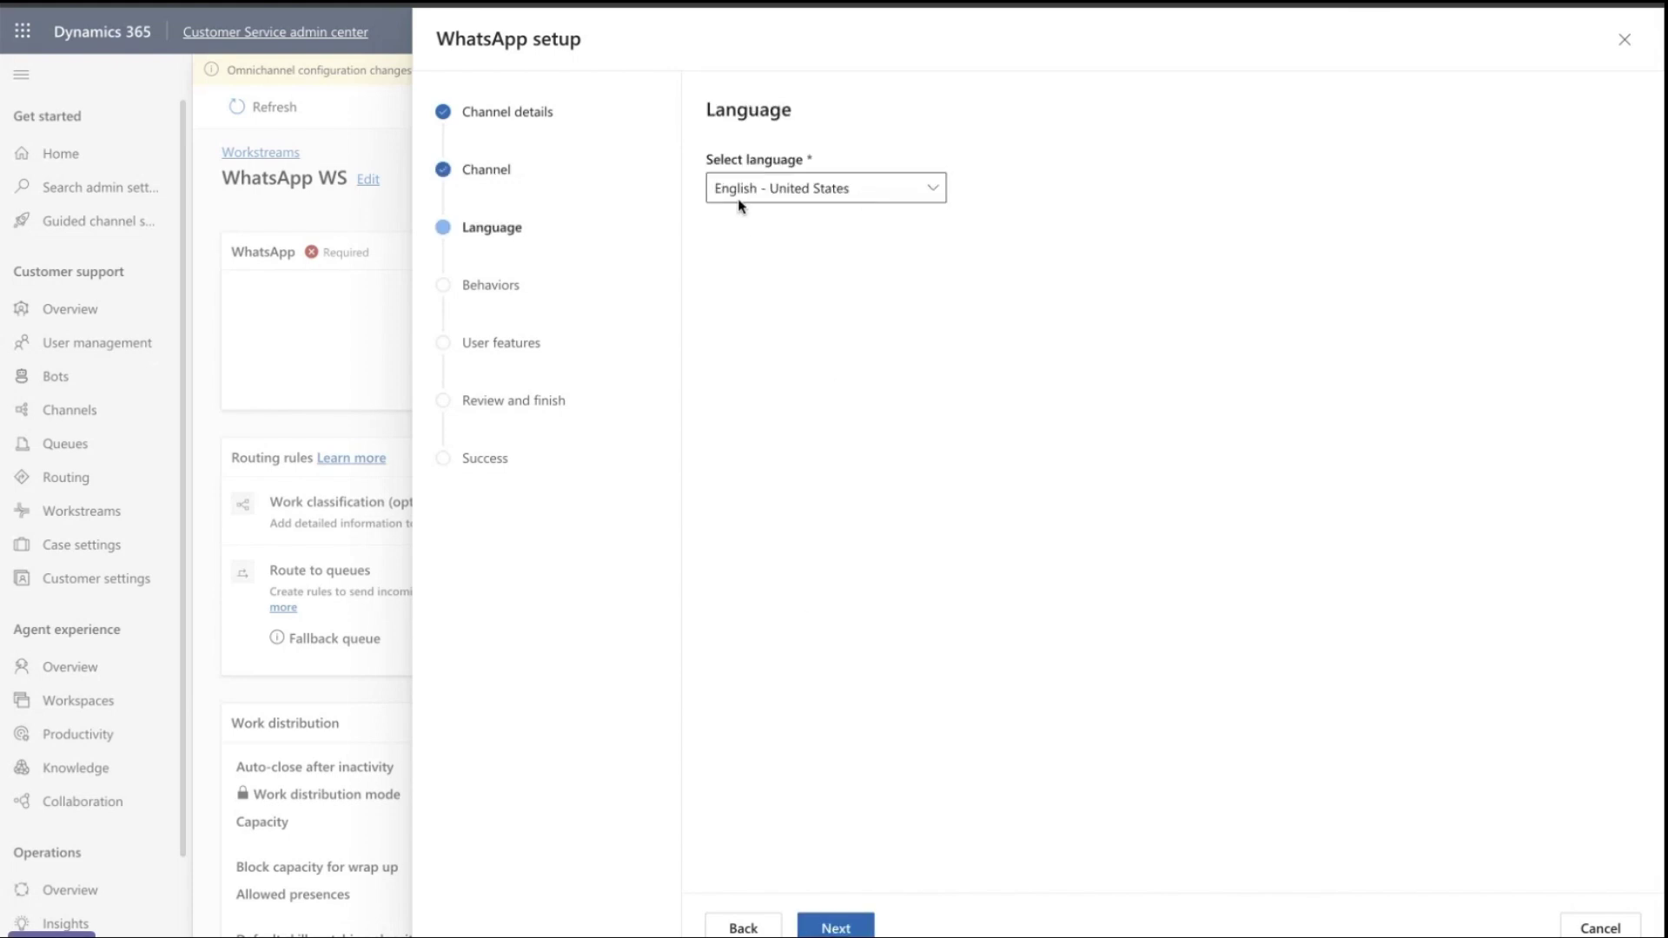
{"action": "left_click", "coordinate": [823, 928]}
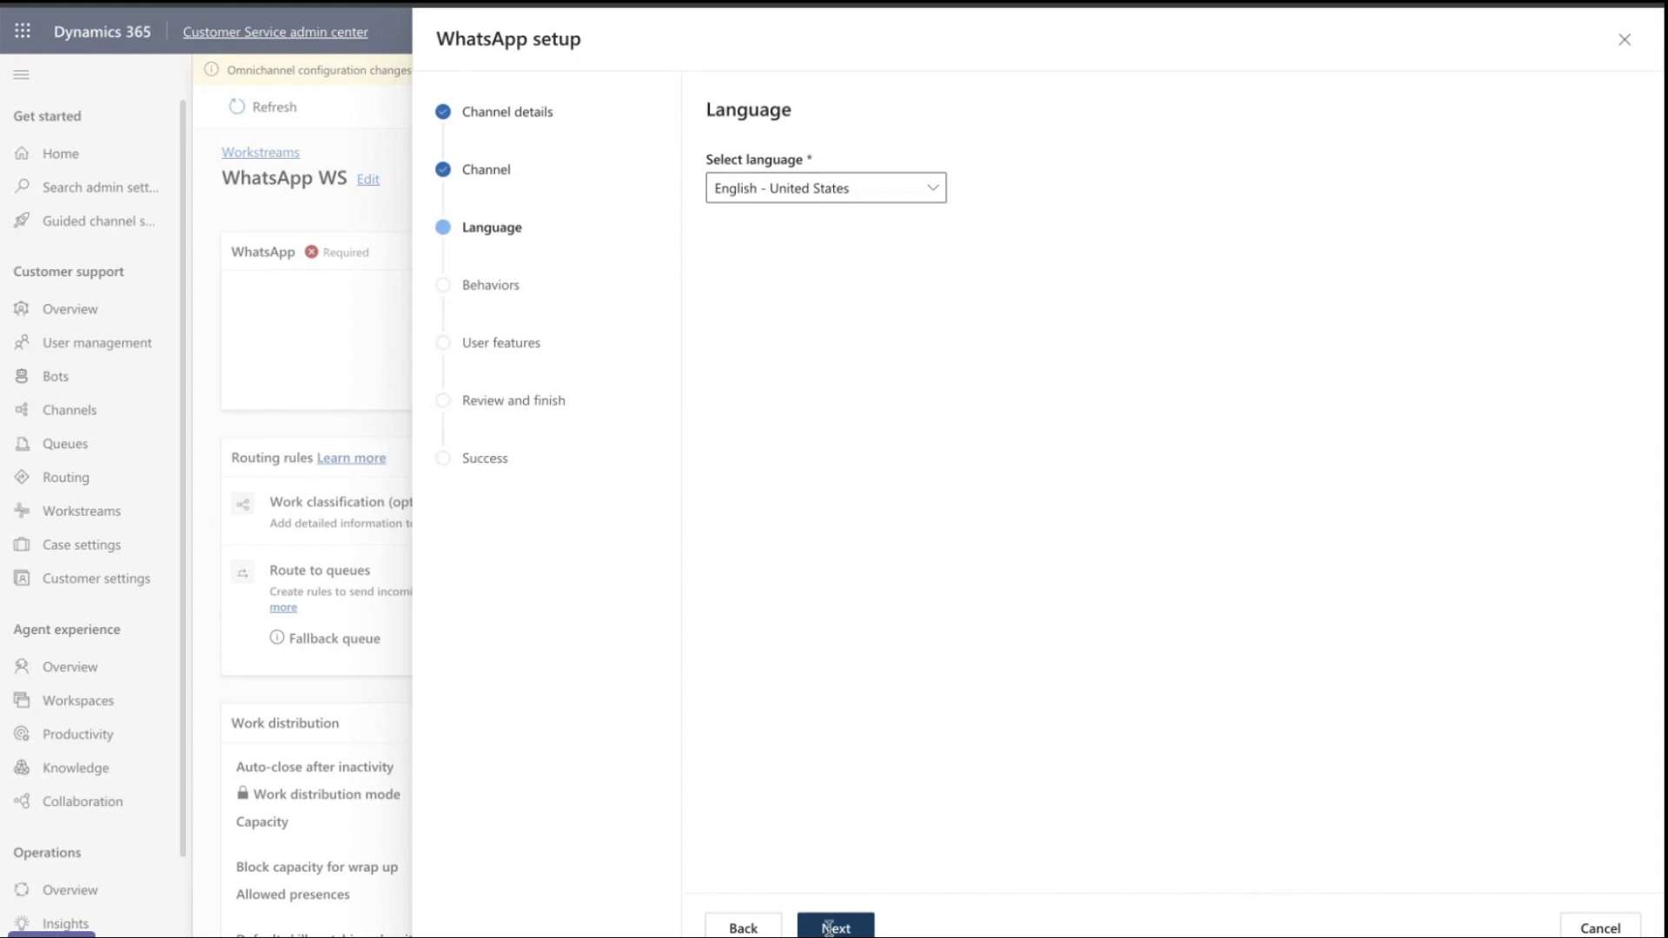
{"action": "left_click", "coordinate": [825, 928]}
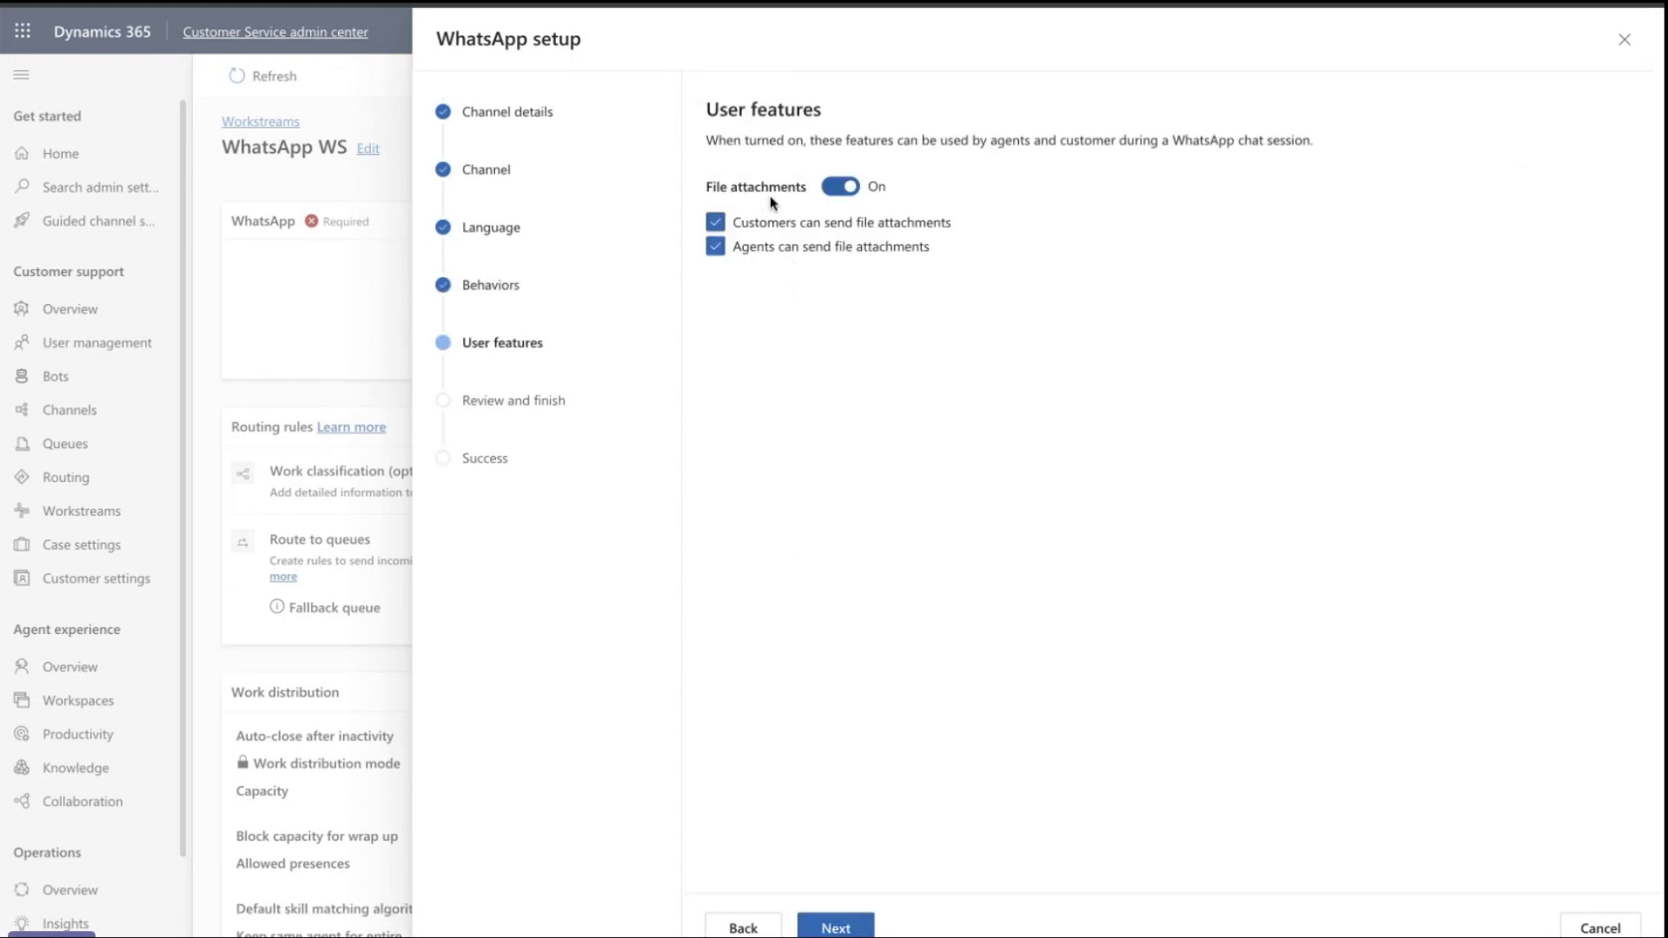
{"action": "left_click", "coordinate": [833, 928]}
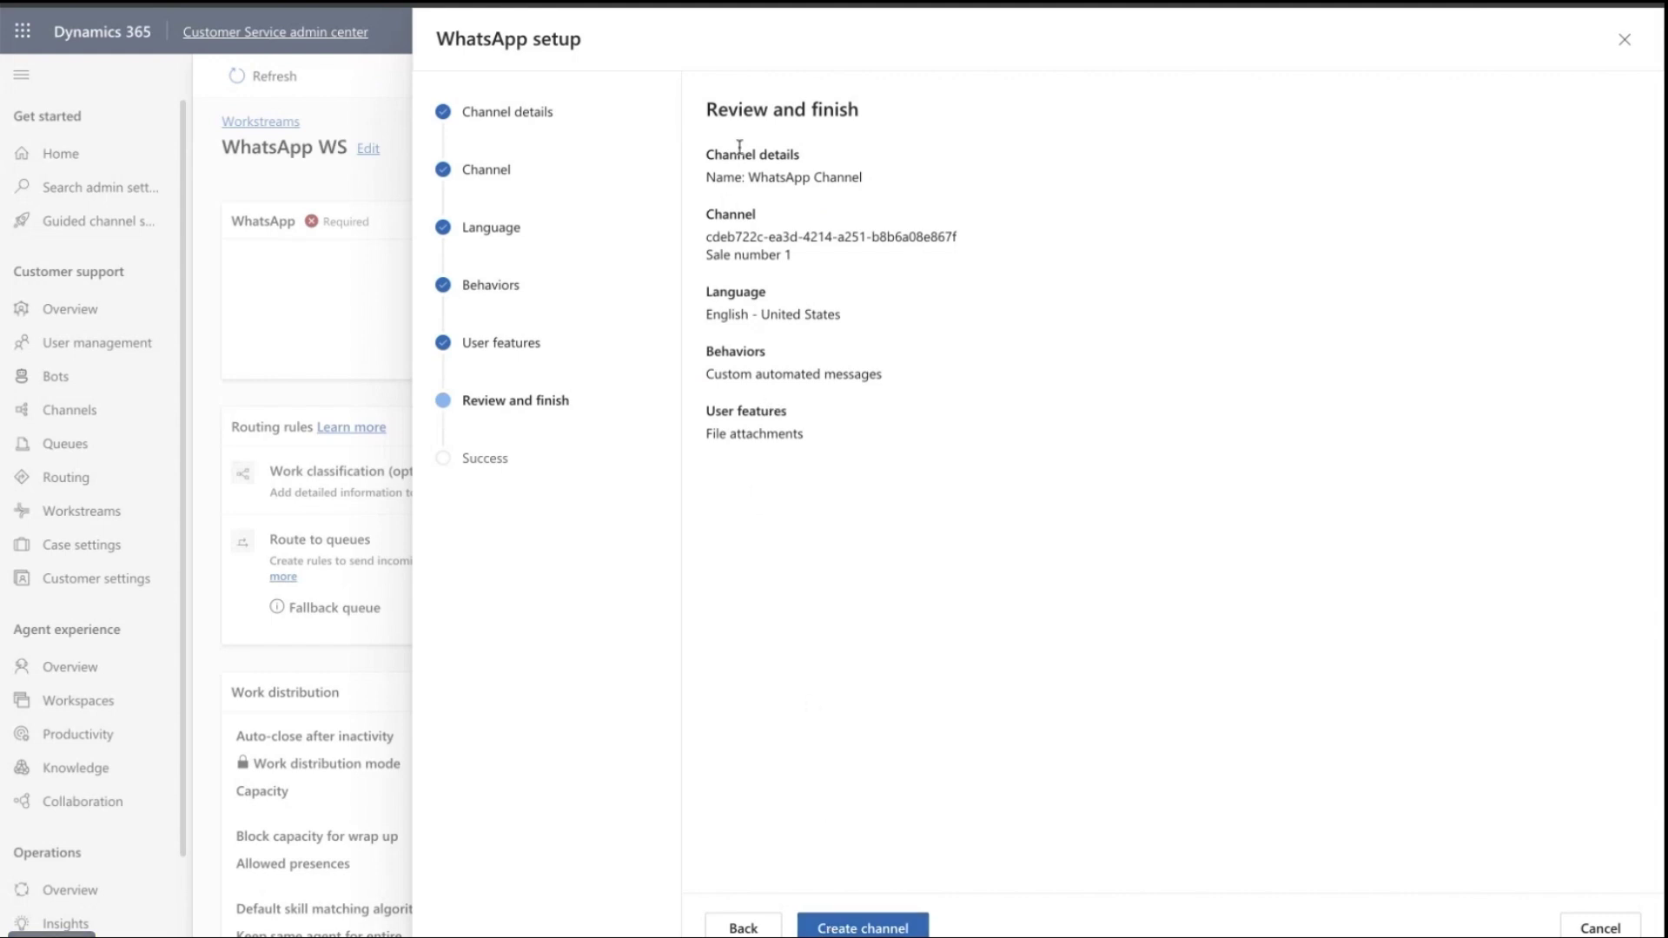
{"action": "left_click", "coordinate": [843, 926]}
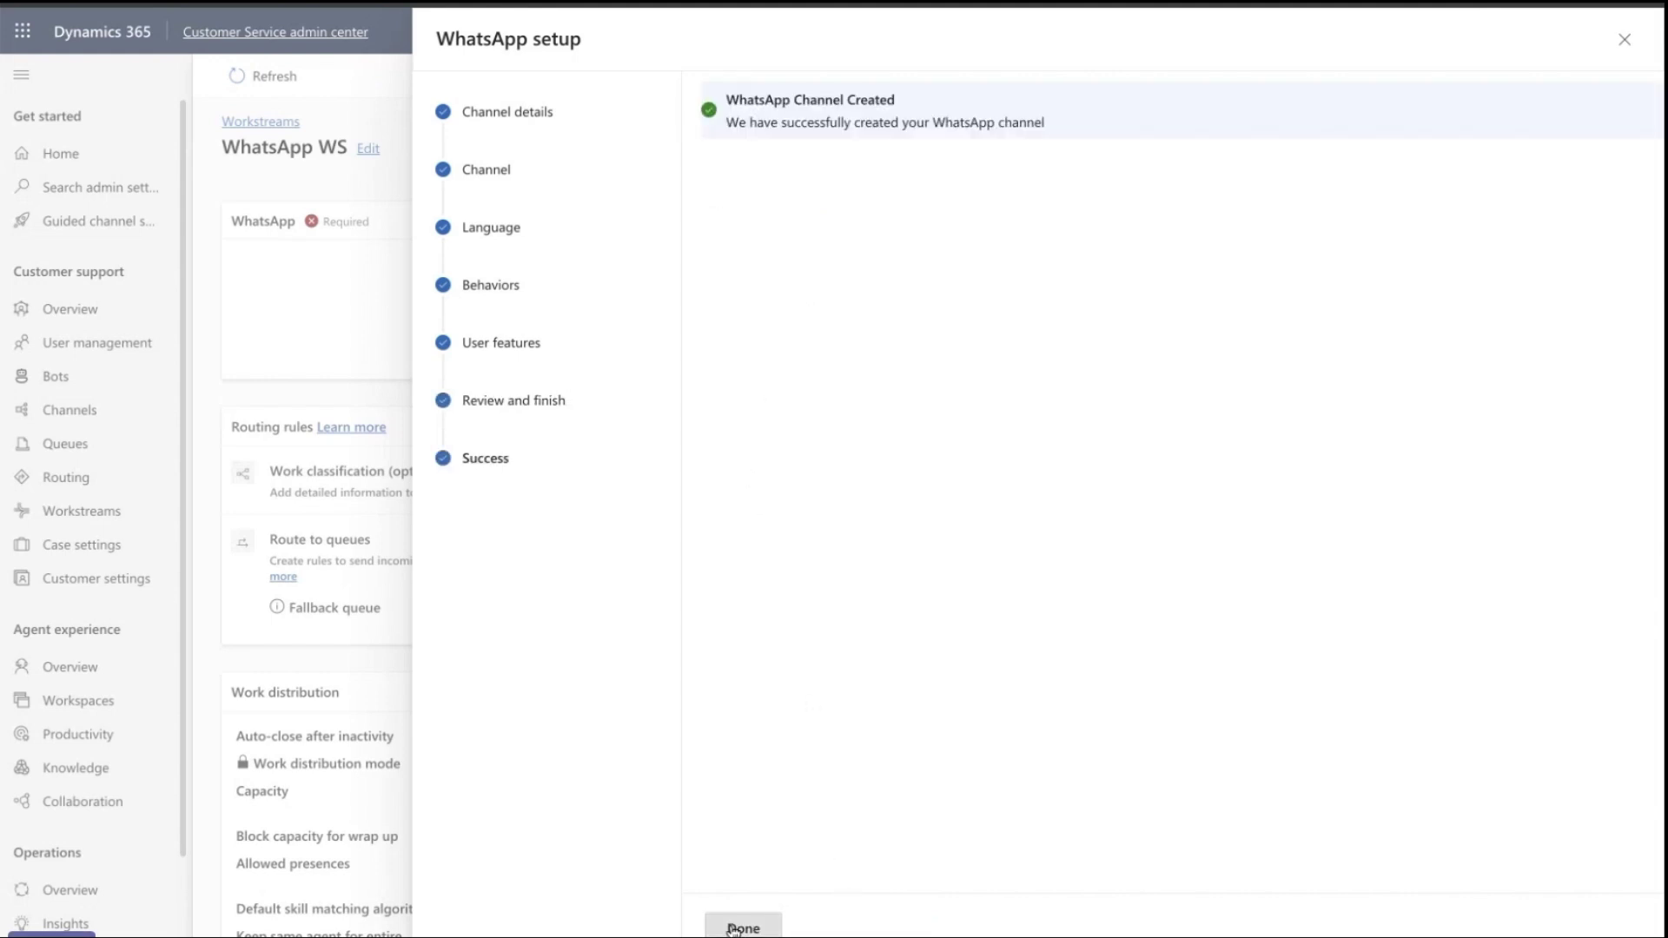
{"action": "left_click", "coordinate": [737, 928]}
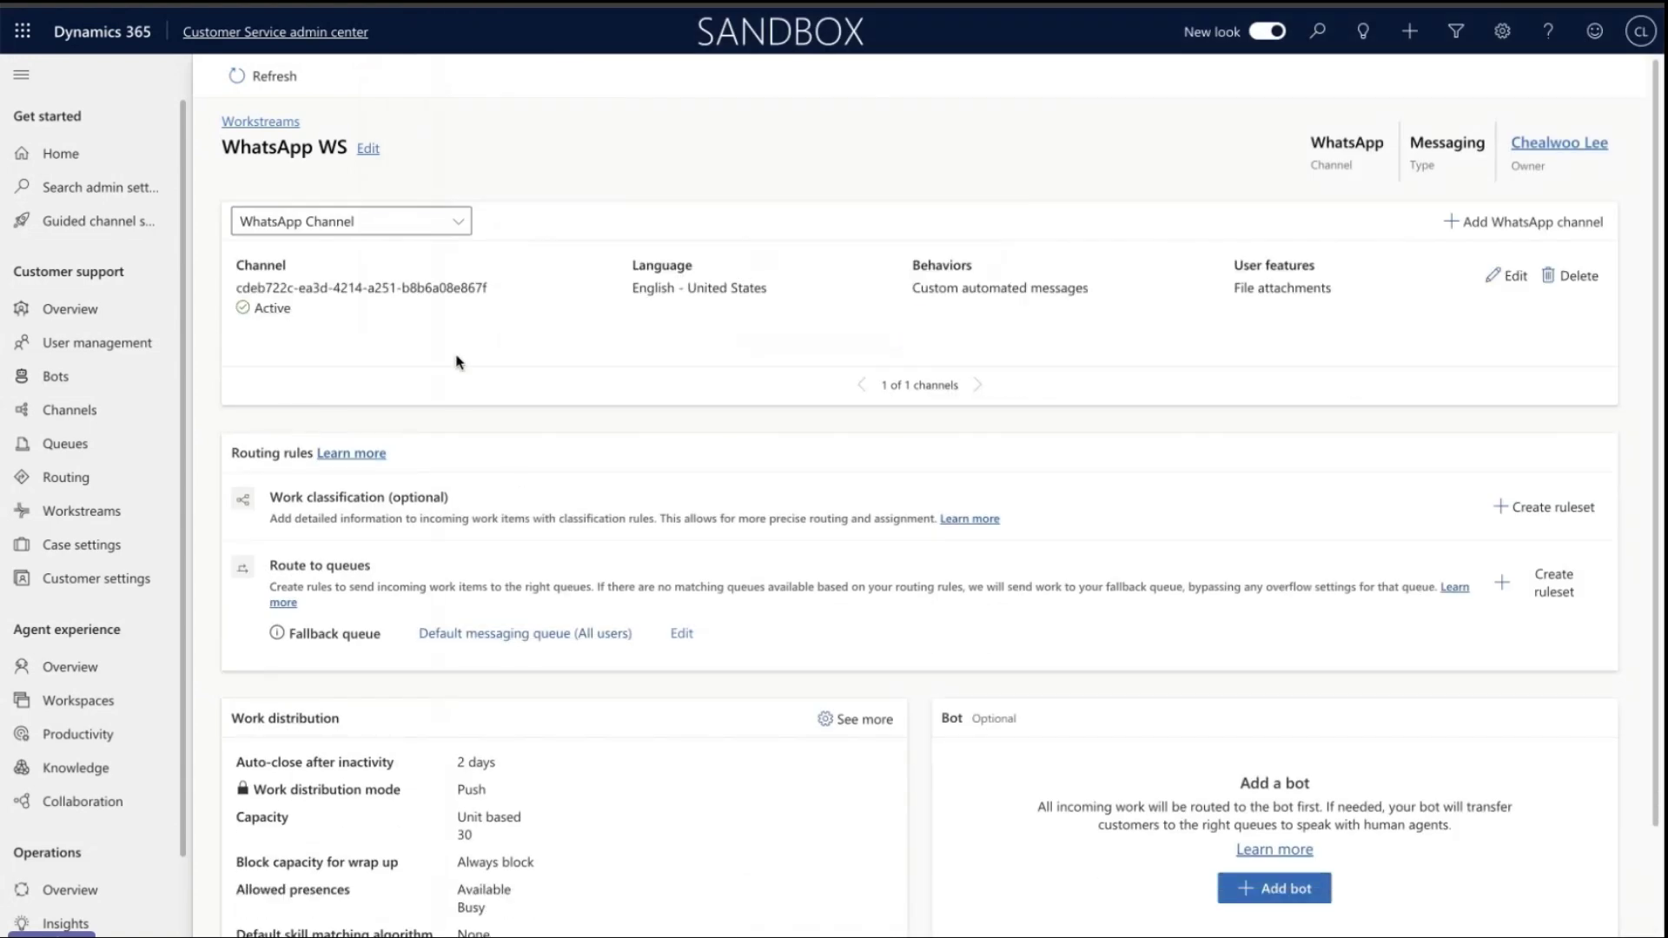